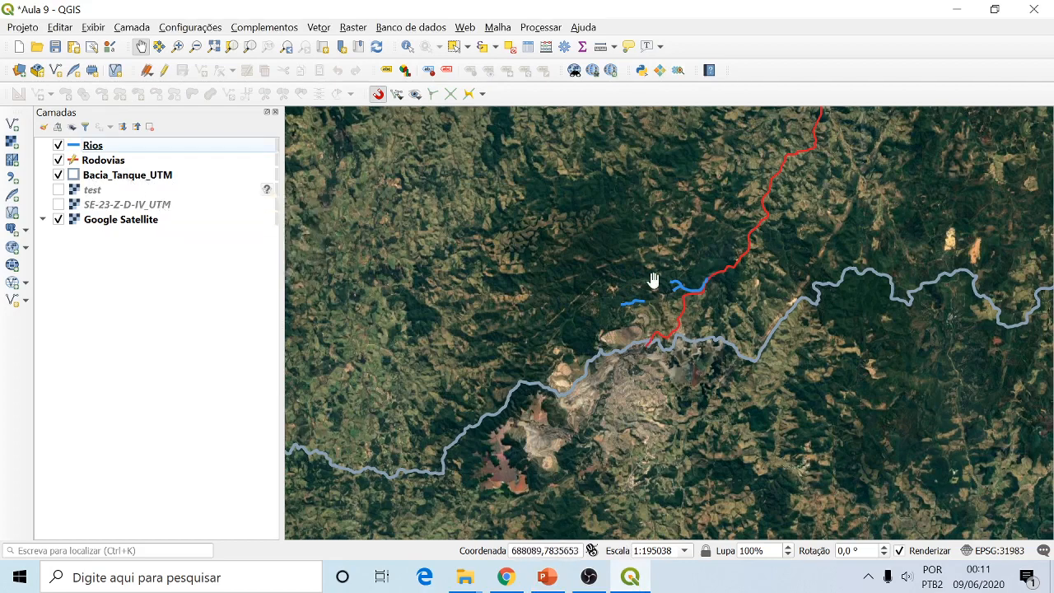
- Start a new point shapefile layer named Nascentes using the project CRS EPSG:31983 - SIRGAS 2000 / UTM zone 23S
left_click(177, 47)
left_click_drag(540, 216, 762, 377)
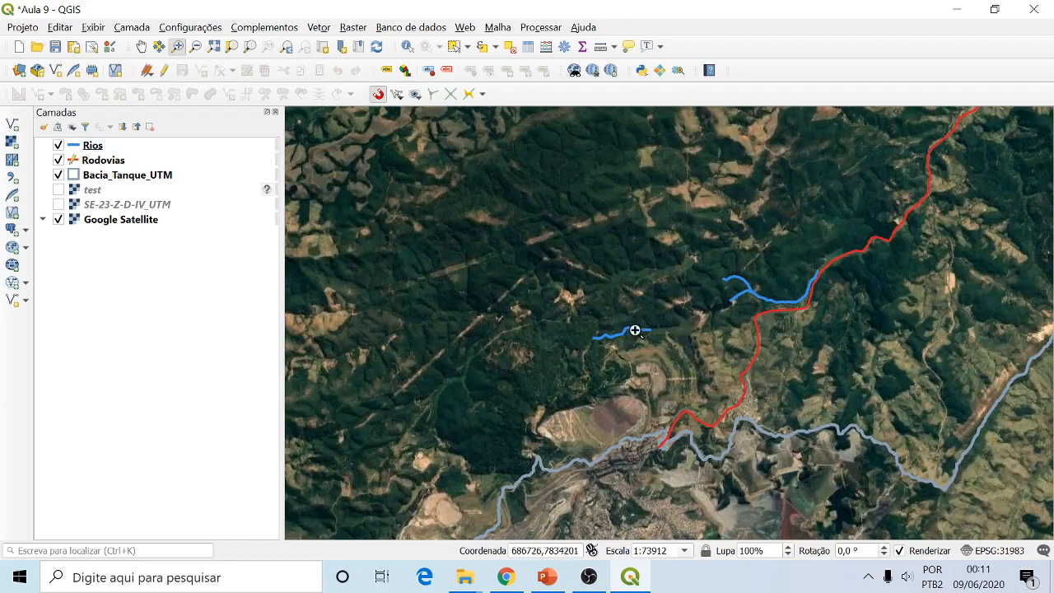
left_click_drag(525, 182, 834, 415)
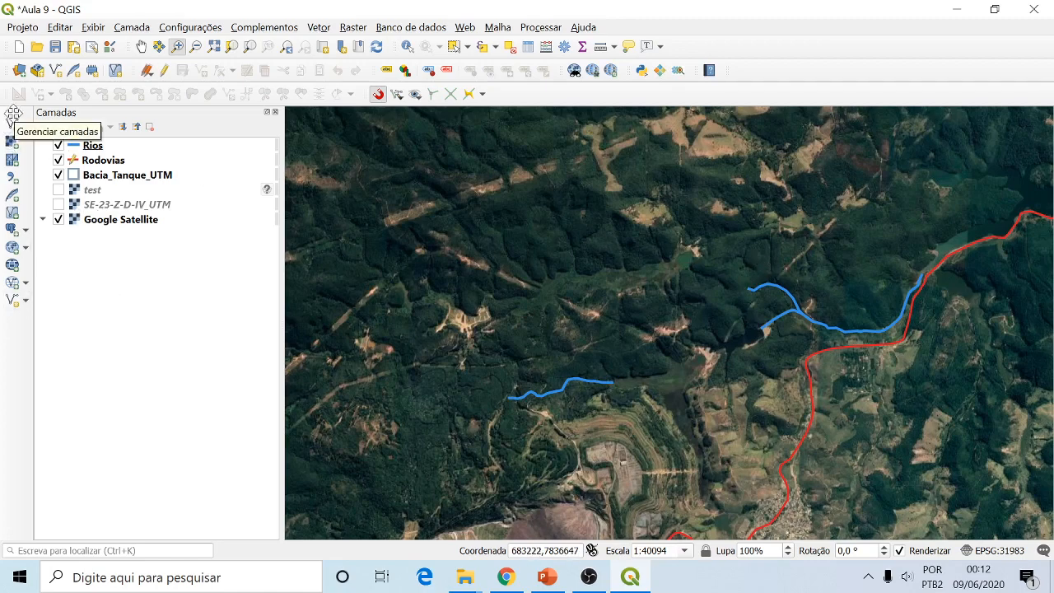
left_click(14, 302)
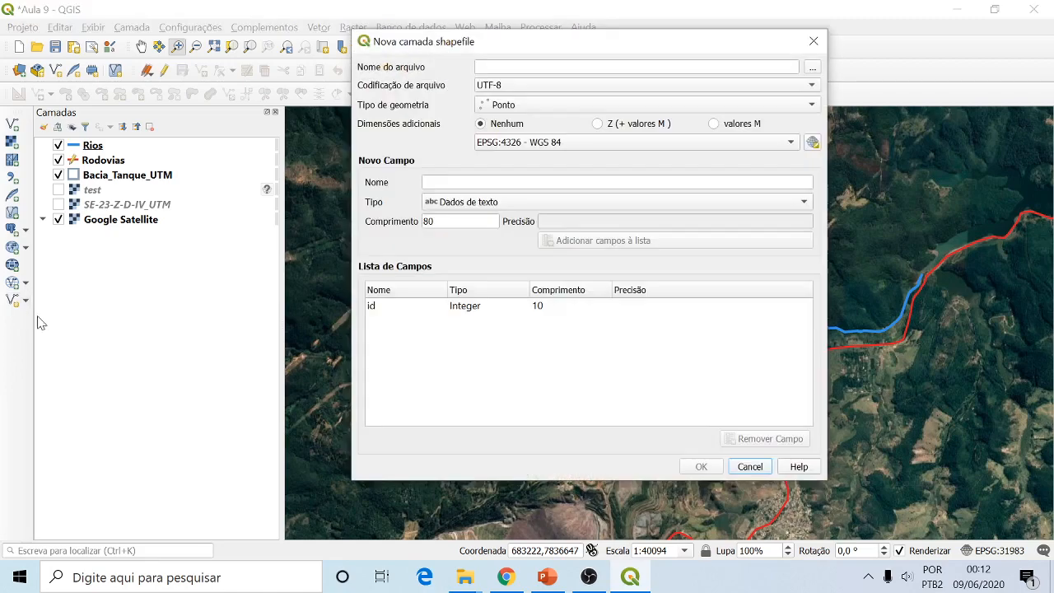
left_click(636, 67)
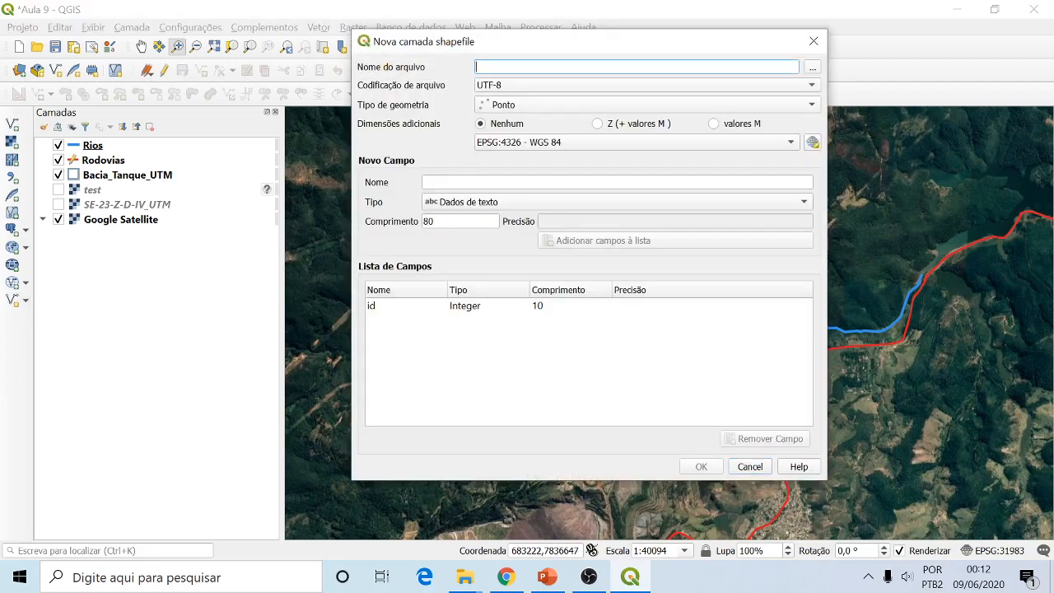
type("Nascentes")
left_click(524, 106)
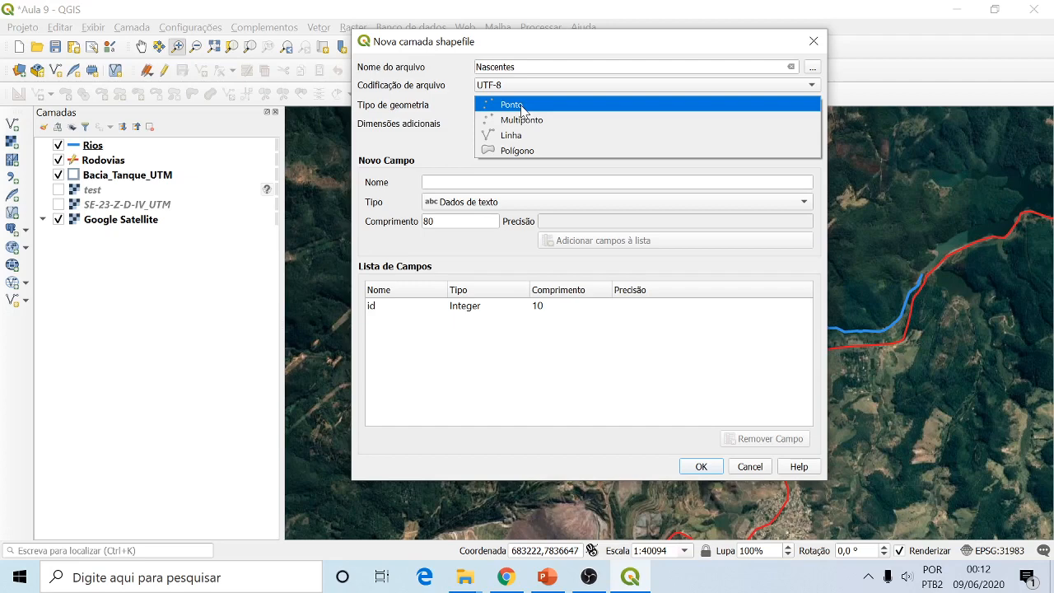
left_click(525, 106)
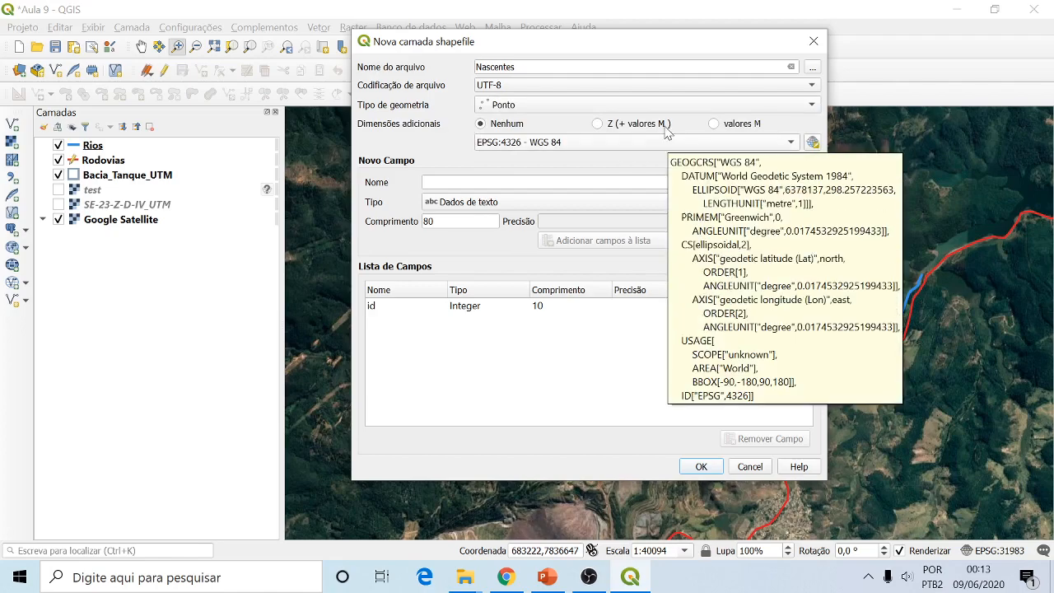
left_click(790, 143)
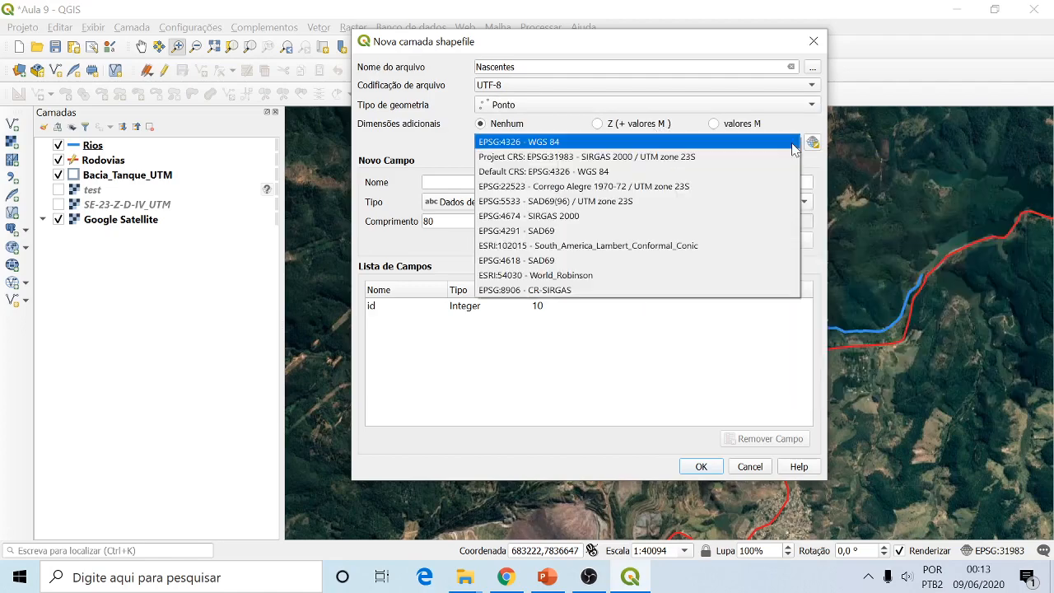
left_click(668, 156)
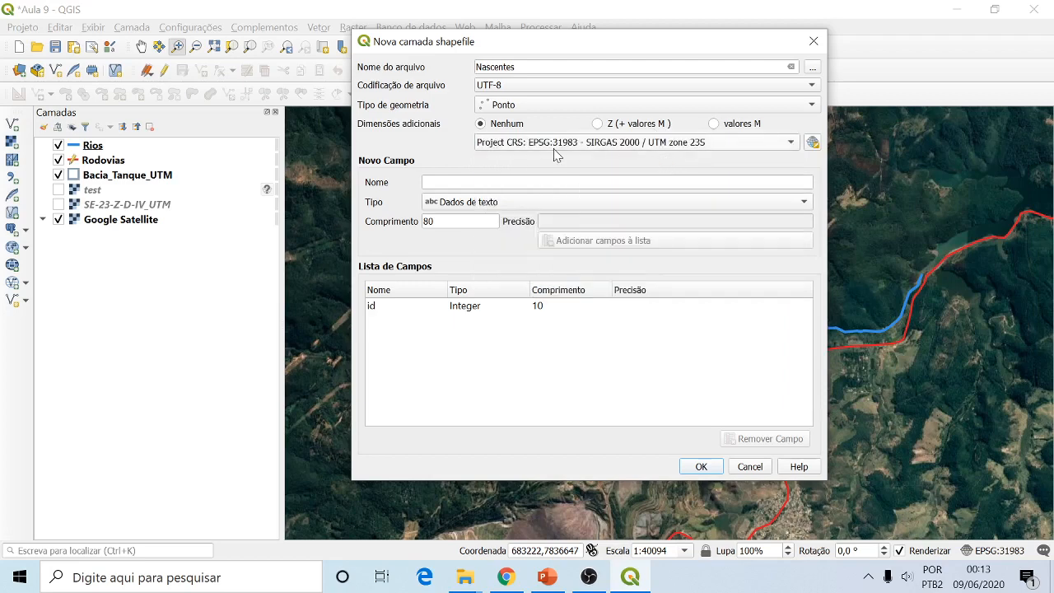
- Add a text field named Codigo with length 80 to the new shapefile's fields and create the layer
left_click(527, 182)
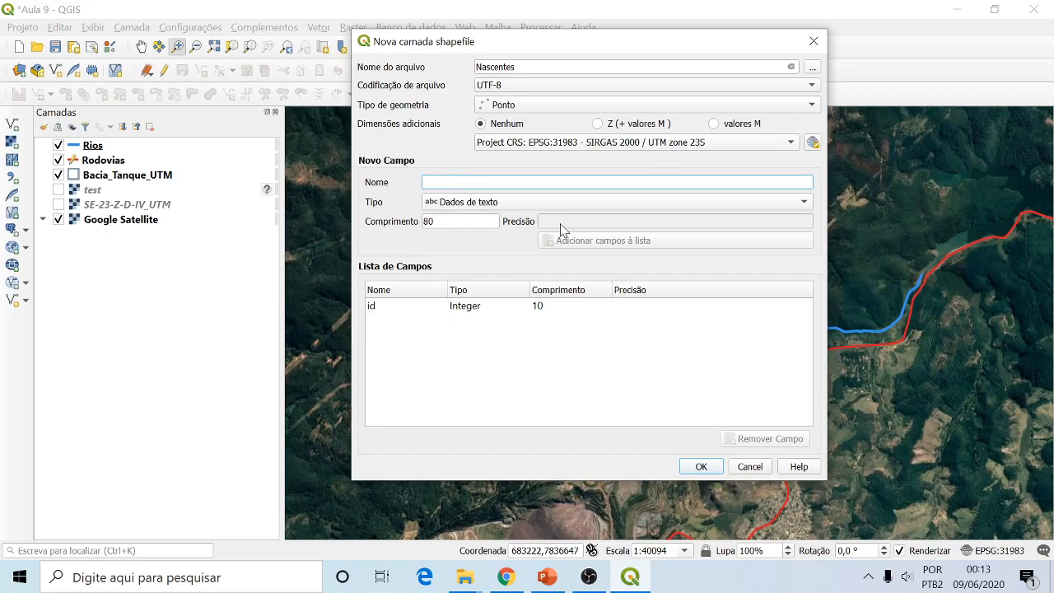
type("Codigo")
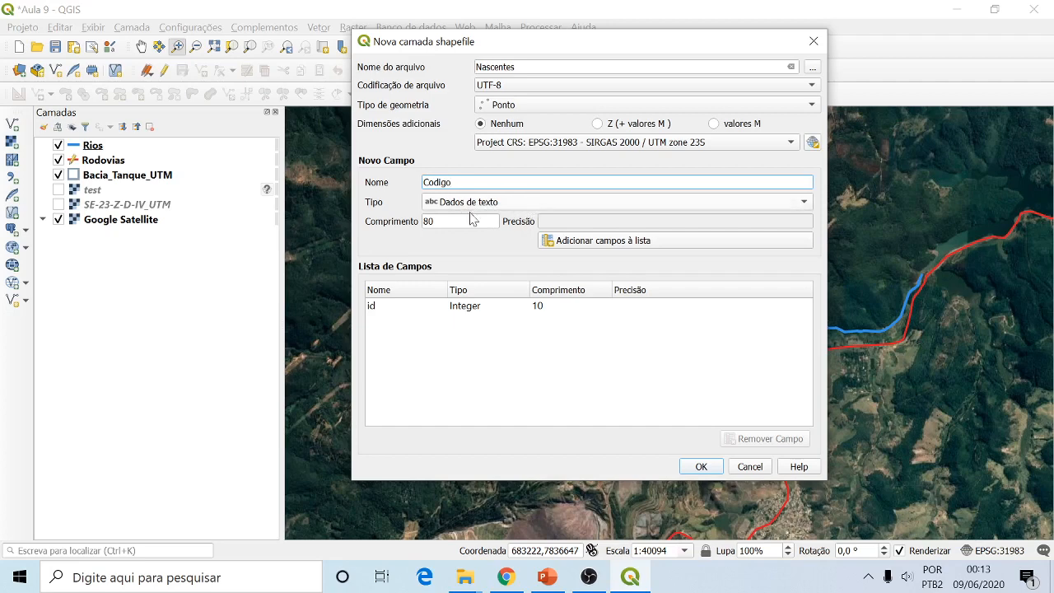
left_click(639, 246)
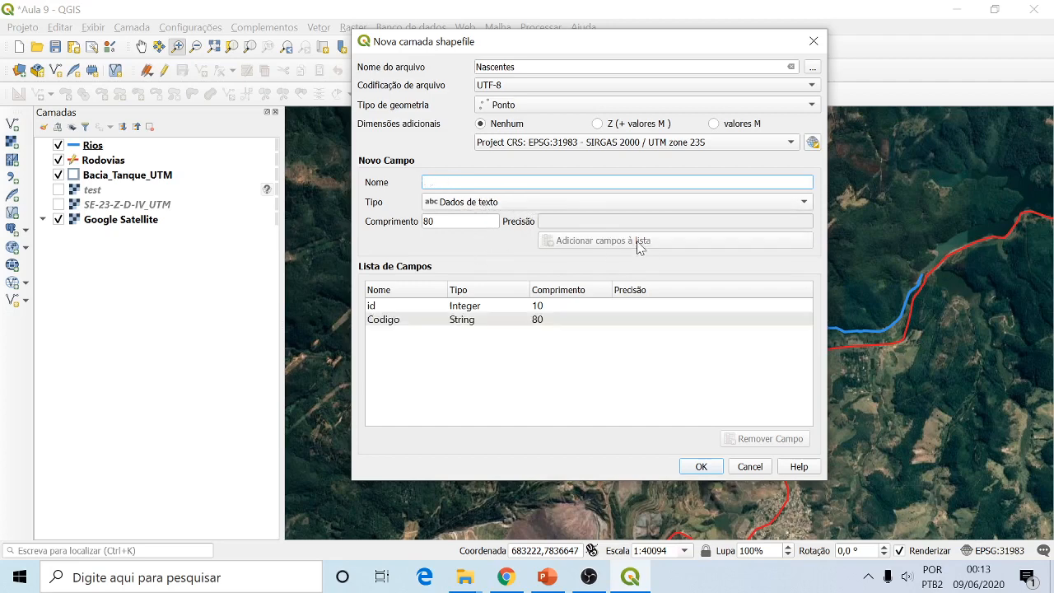
left_click(700, 466)
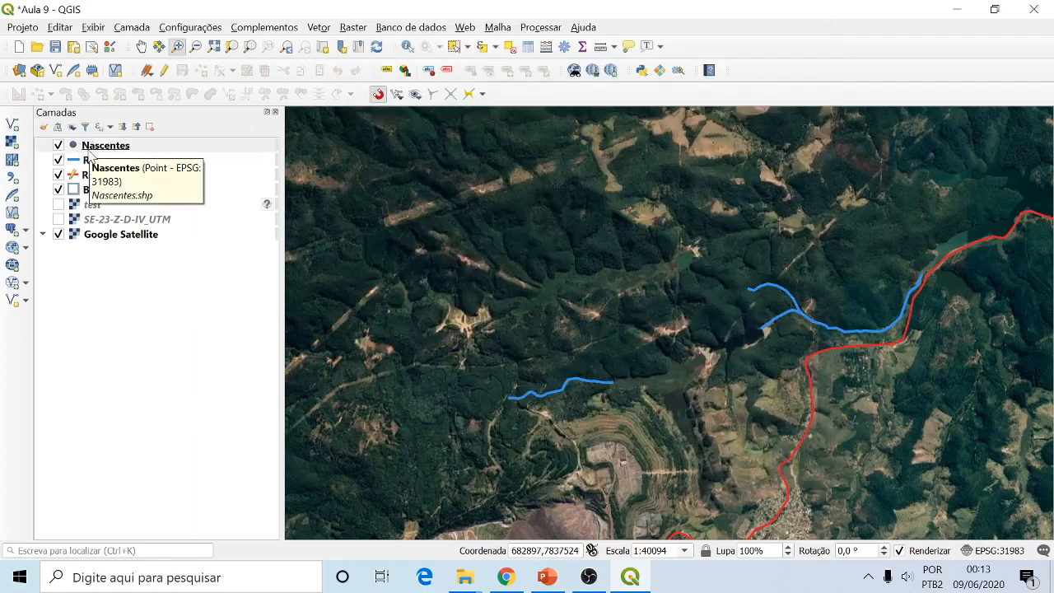
- Open the symbology properties of the Nascentes layer and choose the dot blue marker from the favourite symbols
right_click(82, 148)
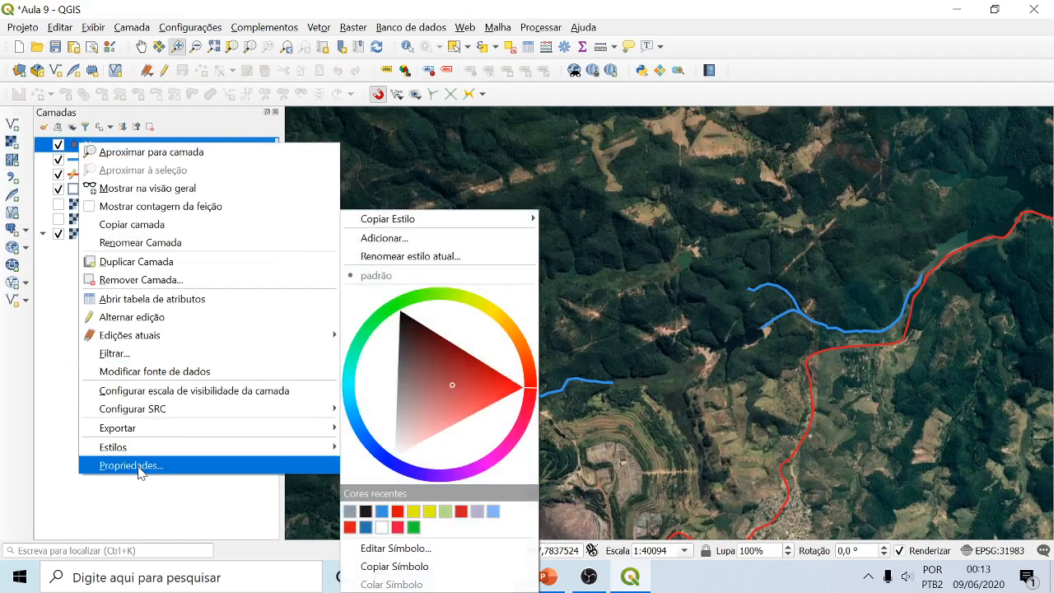
left_click(139, 474)
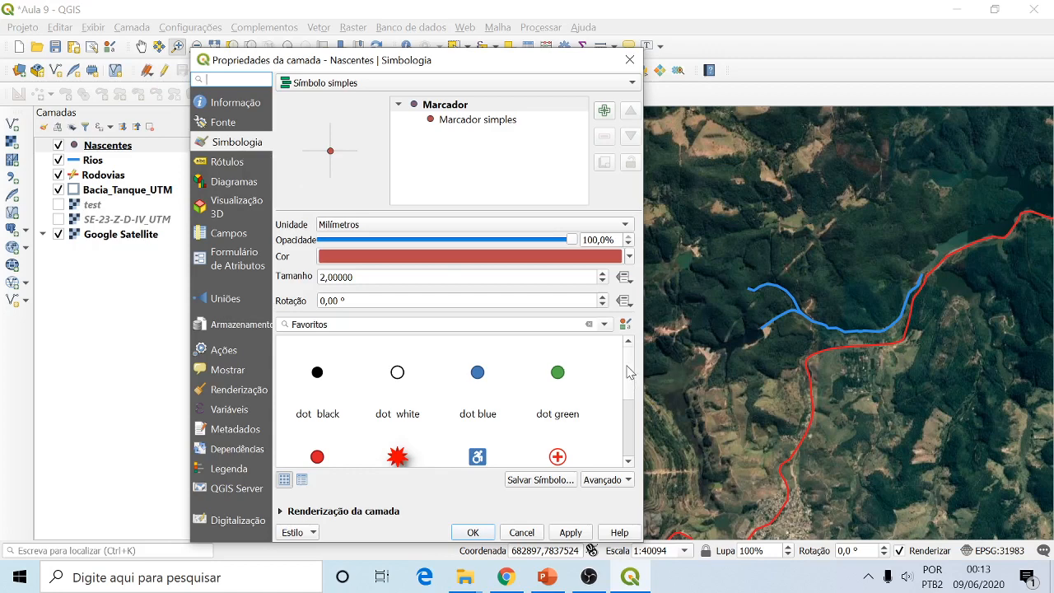
scroll(627, 384, "down", 1)
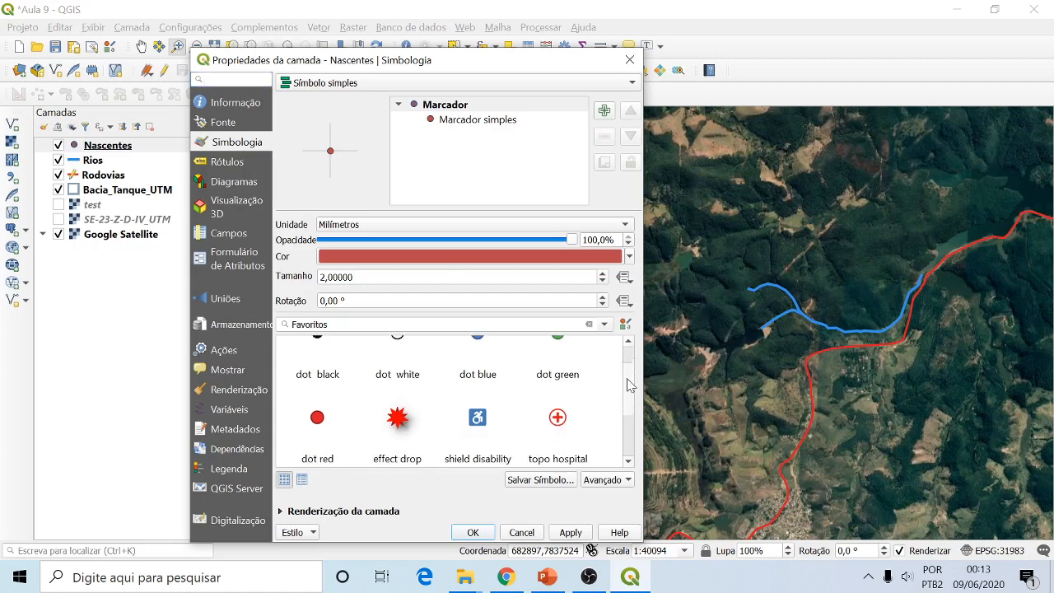
left_click_drag(627, 379, 650, 366)
left_click(617, 482)
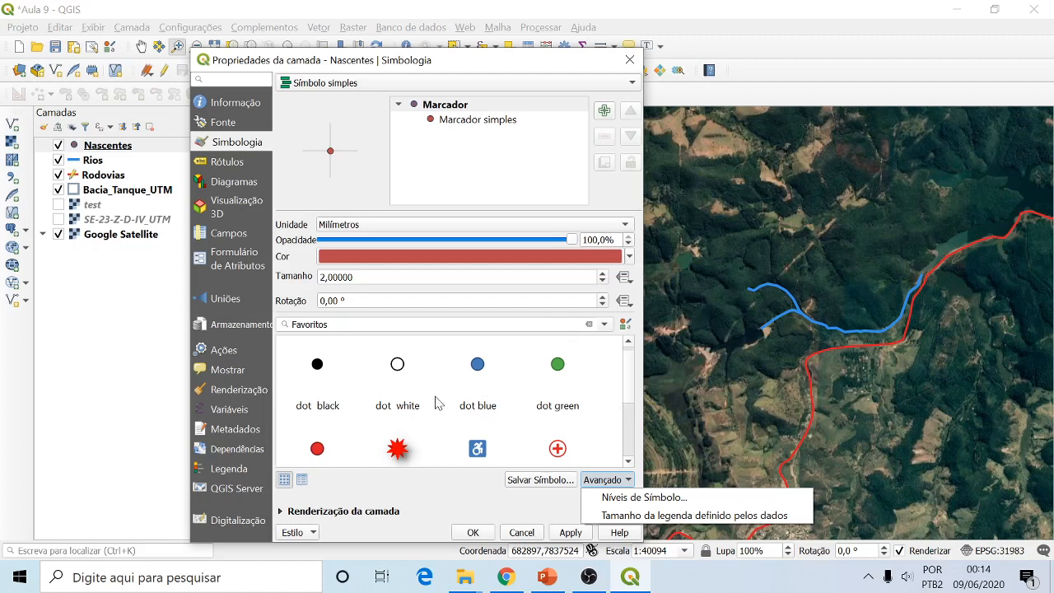
scroll(629, 398, "down", 1)
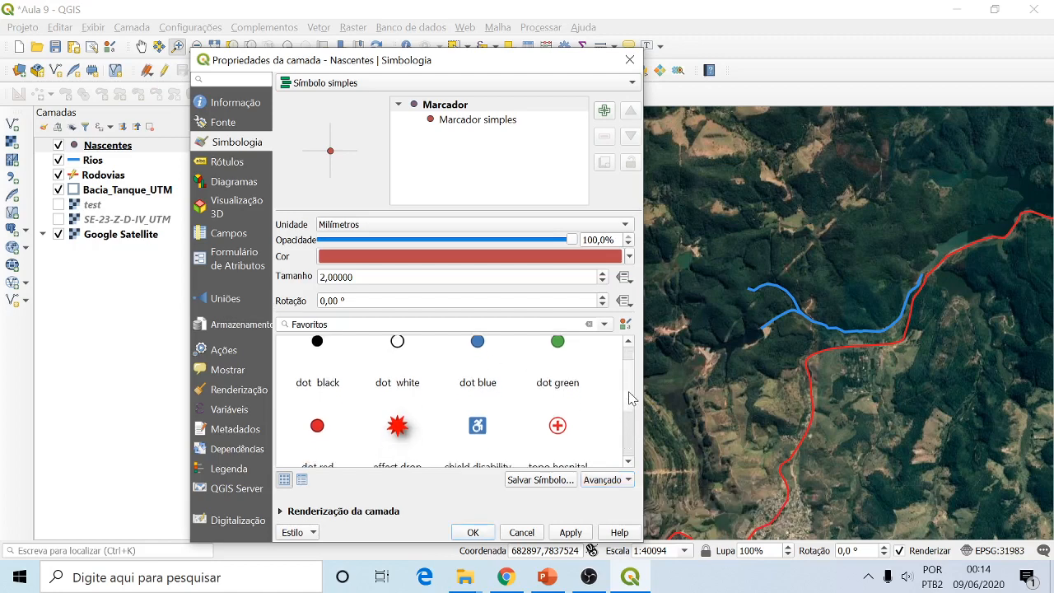
scroll(628, 398, "down", 5)
scroll(642, 387, "up", 7)
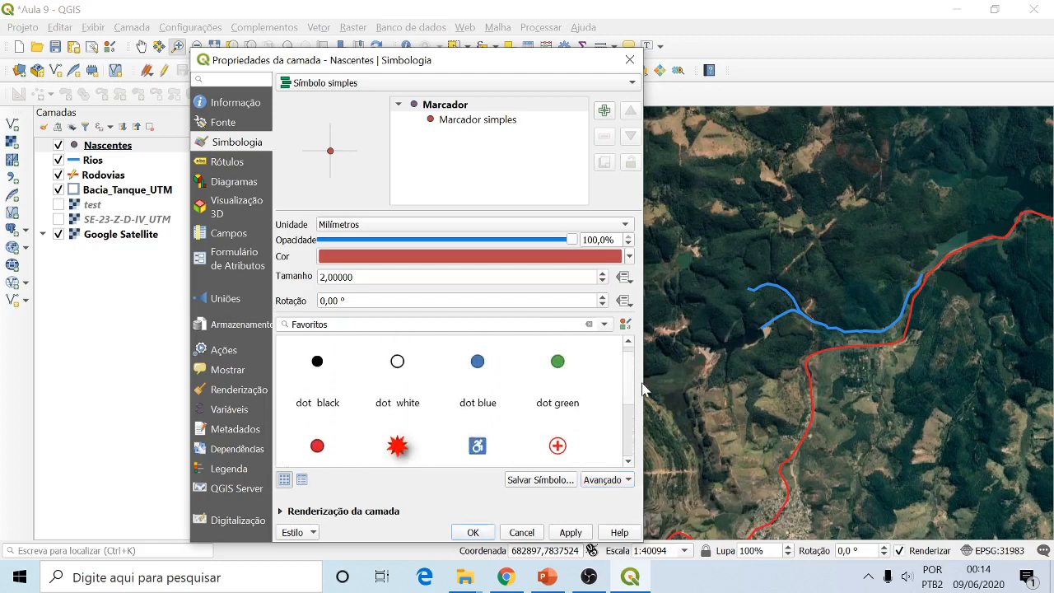
left_click(479, 362)
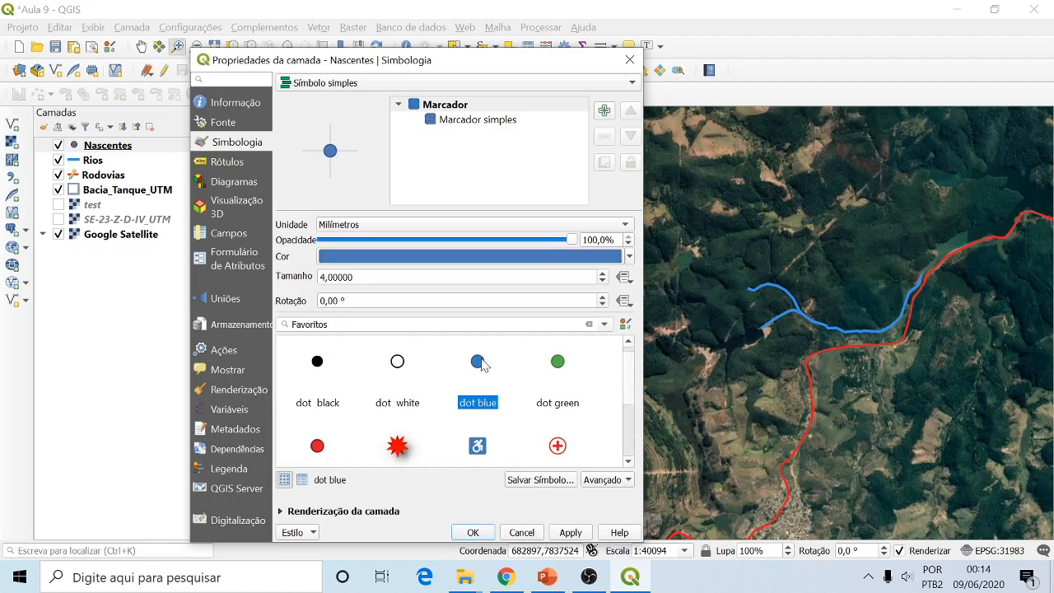
scroll(482, 365, "up", 1)
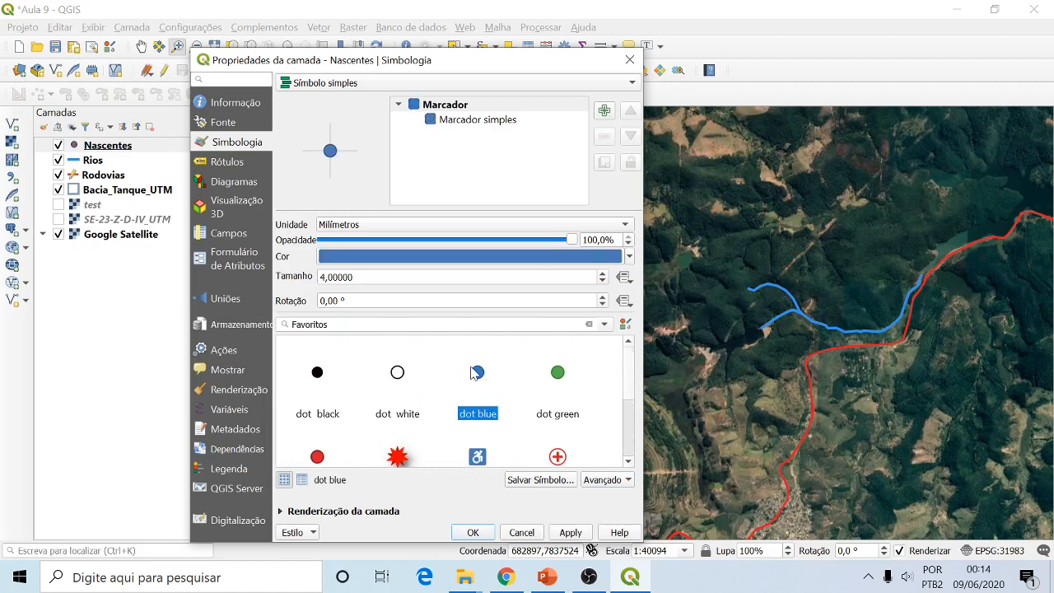
- Set the Nascentes marker size to 5 millimetres and apply the layer style
left_click(602, 274)
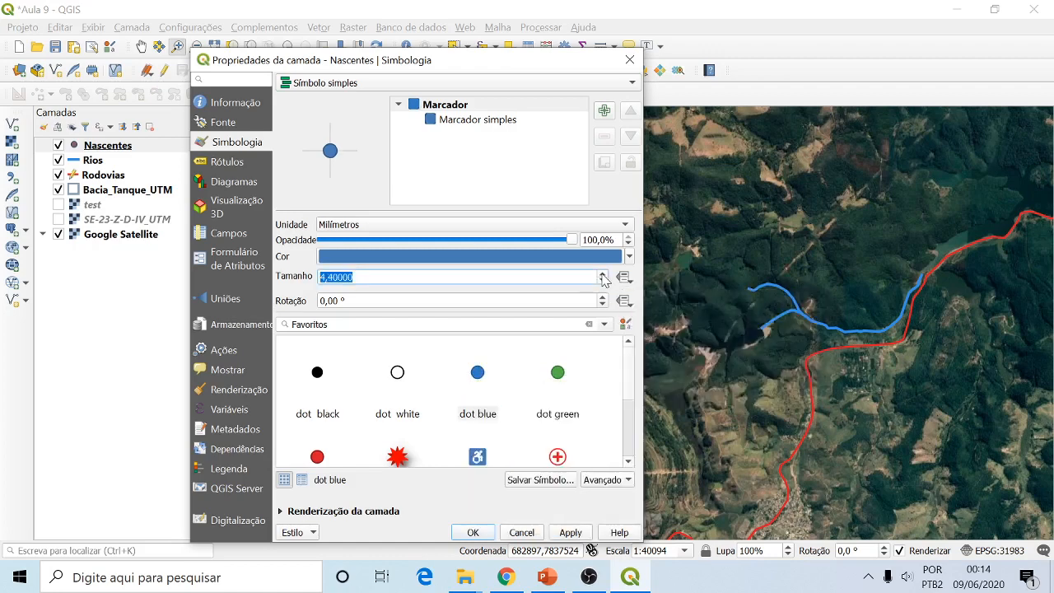
left_click(602, 274)
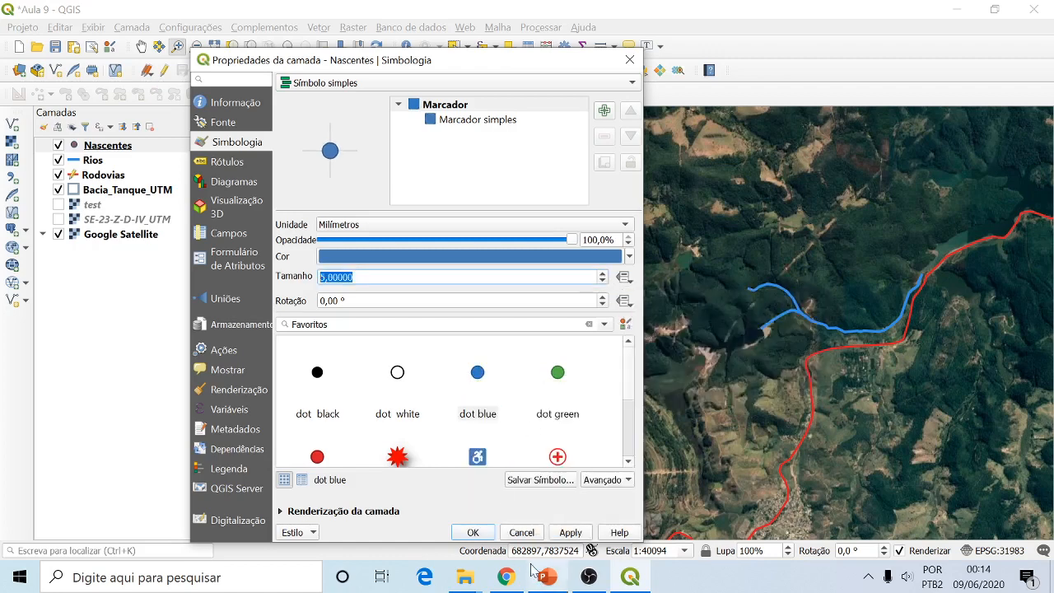
left_click(562, 534)
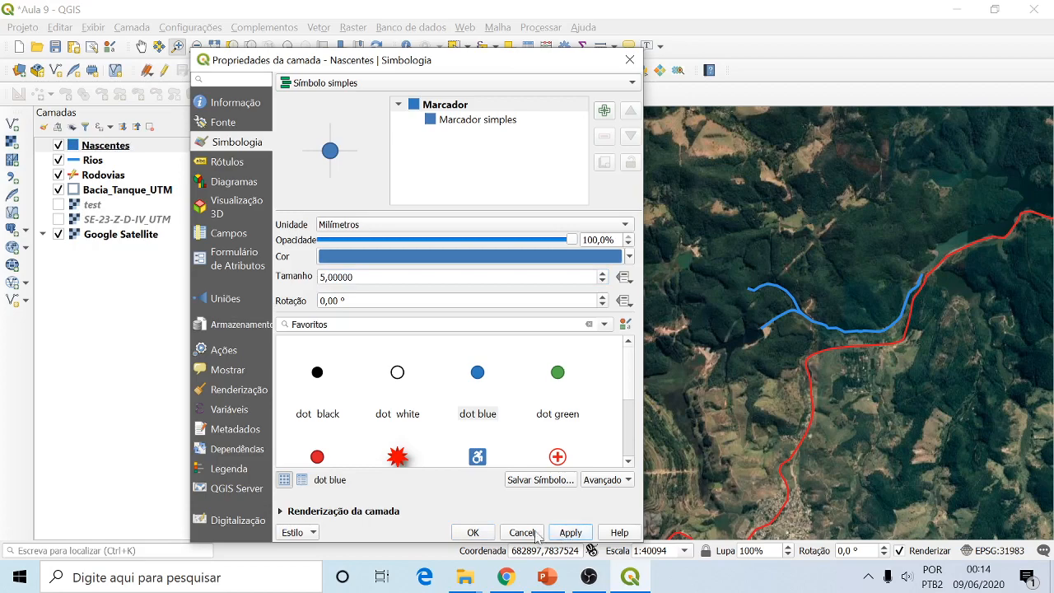
left_click(473, 531)
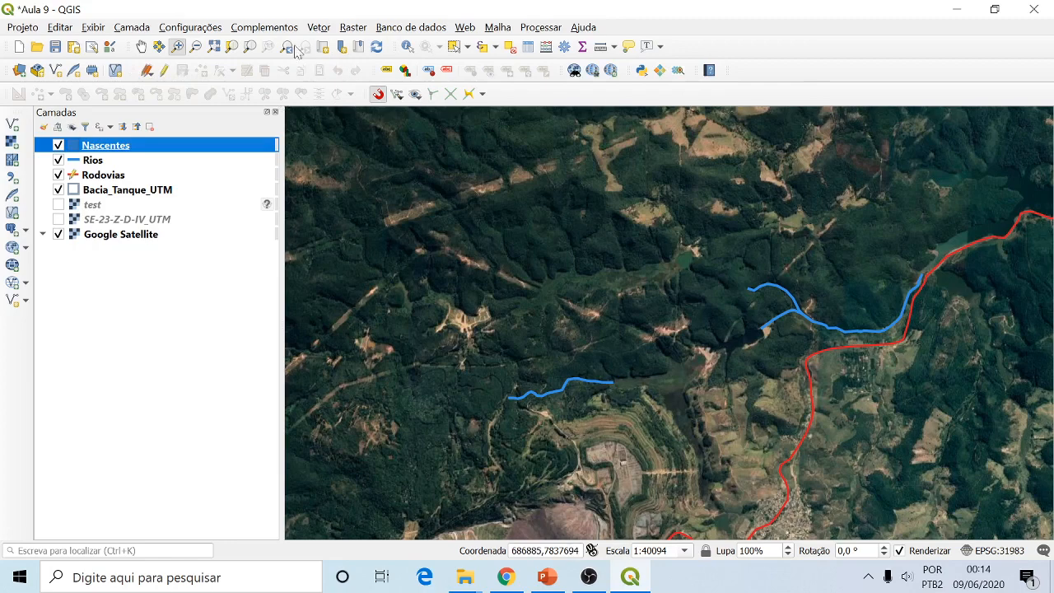
right_click(810, 56)
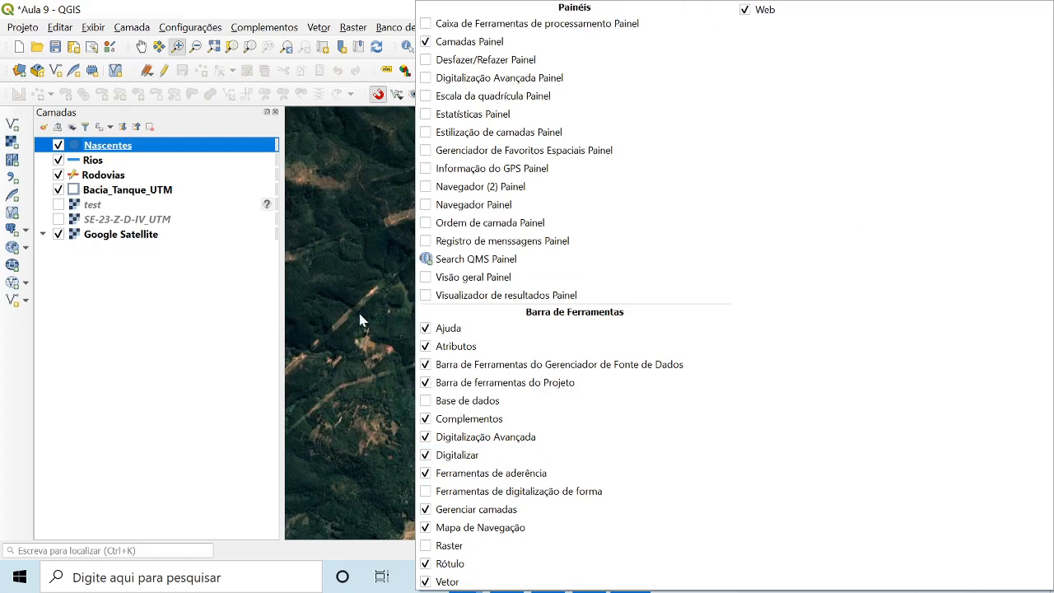
left_click(226, 351)
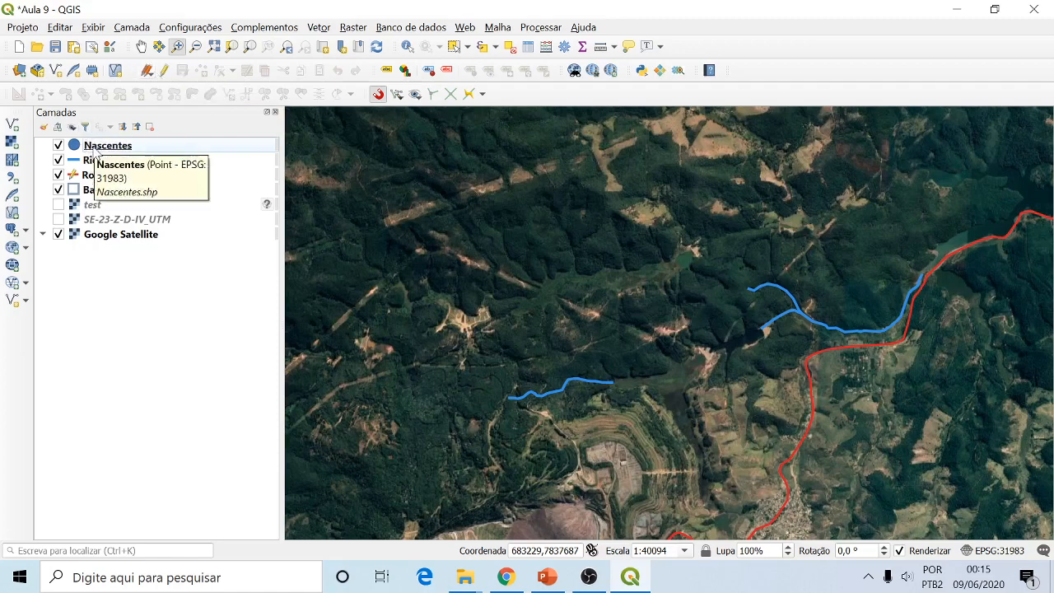
- Enable editing on the Nascentes layer and restrict snapping to the Rios layer, excluding Rodovias and Bacia_Tanque_UTM
left_click(164, 72)
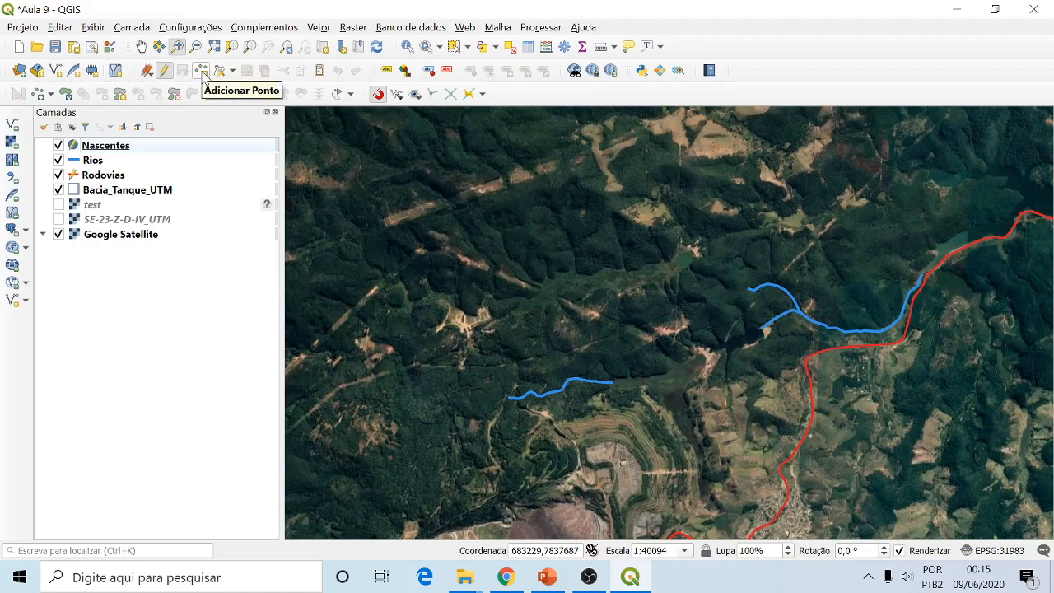
left_click(378, 94)
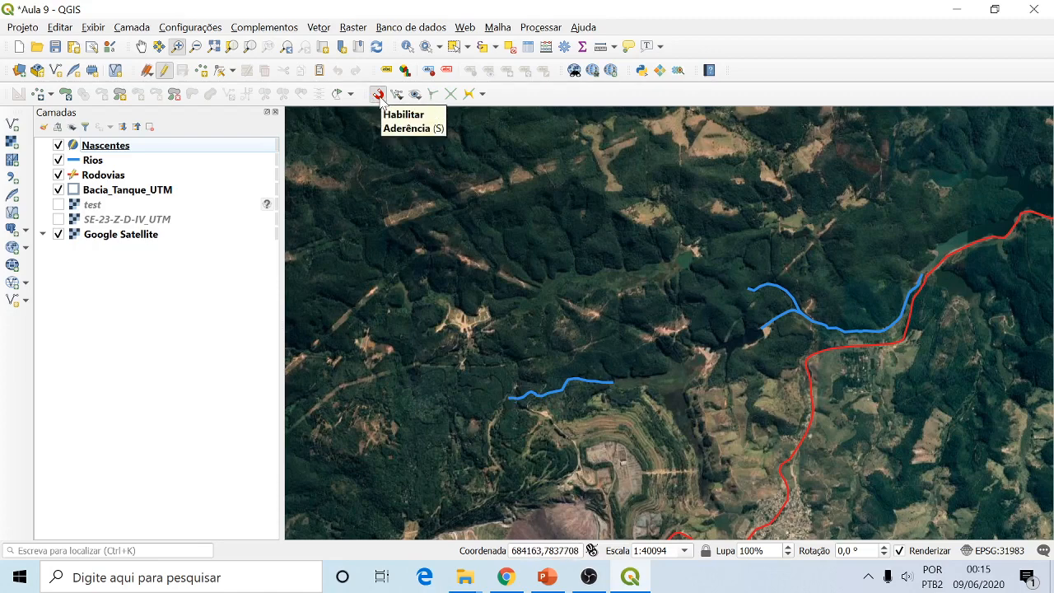
left_click(380, 97)
left_click(415, 97)
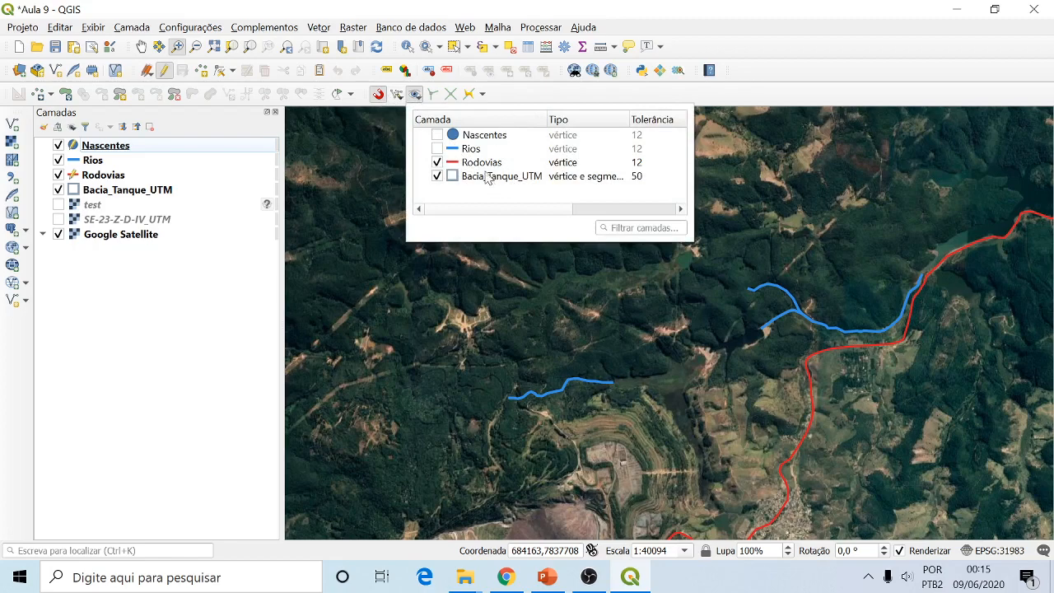
left_click(437, 149)
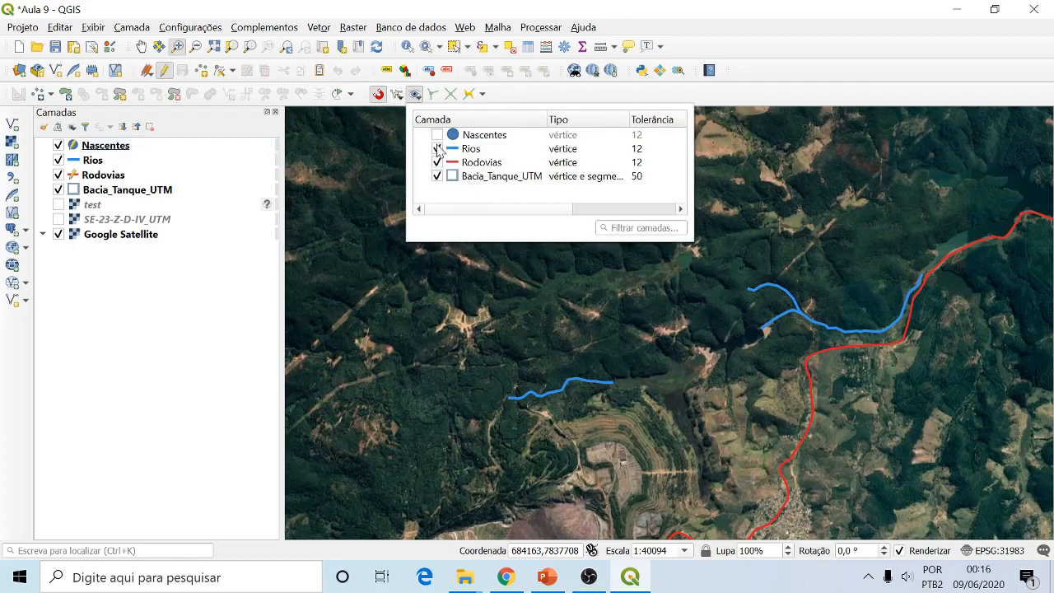
left_click(437, 163)
left_click(437, 176)
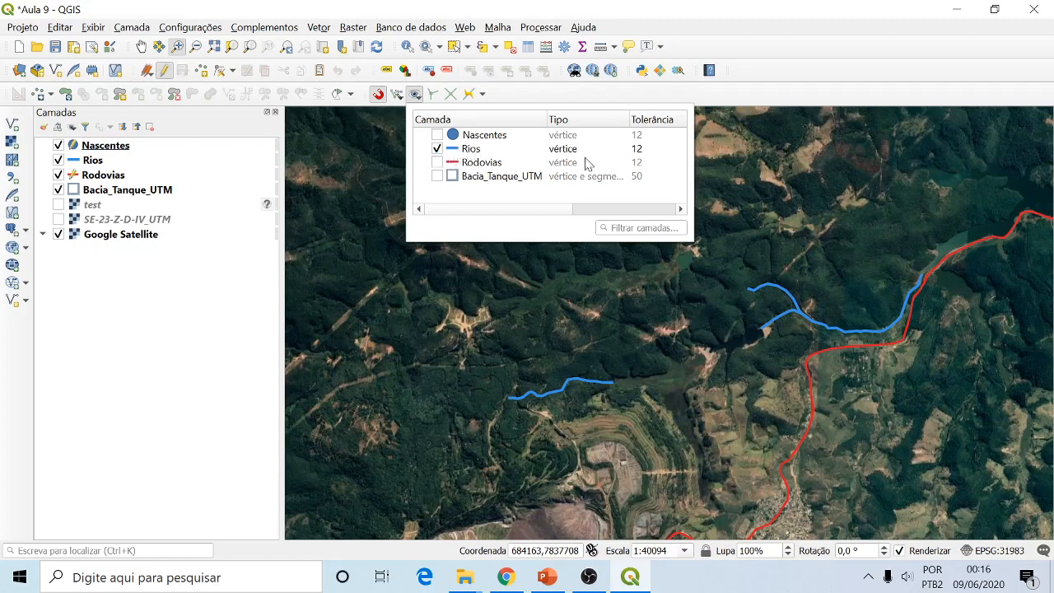
left_click_drag(553, 211, 631, 215)
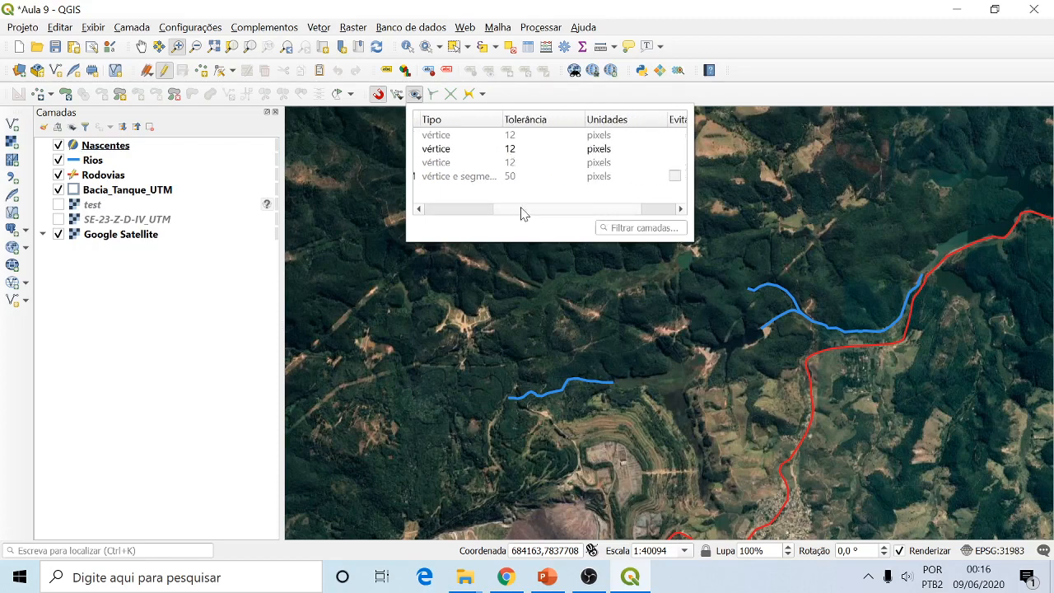
left_click_drag(520, 213, 444, 199)
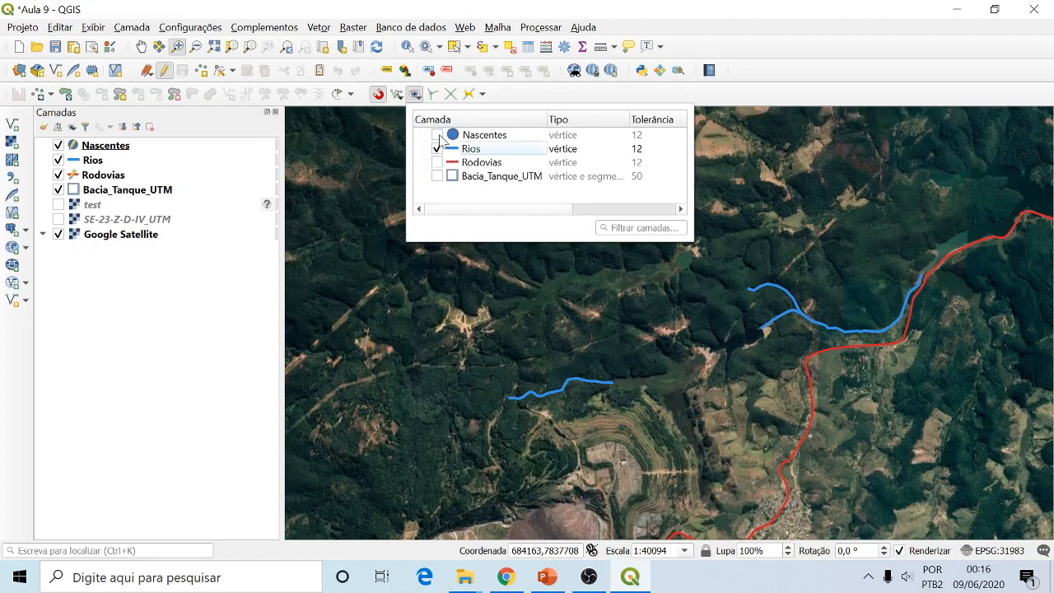
left_click(474, 250)
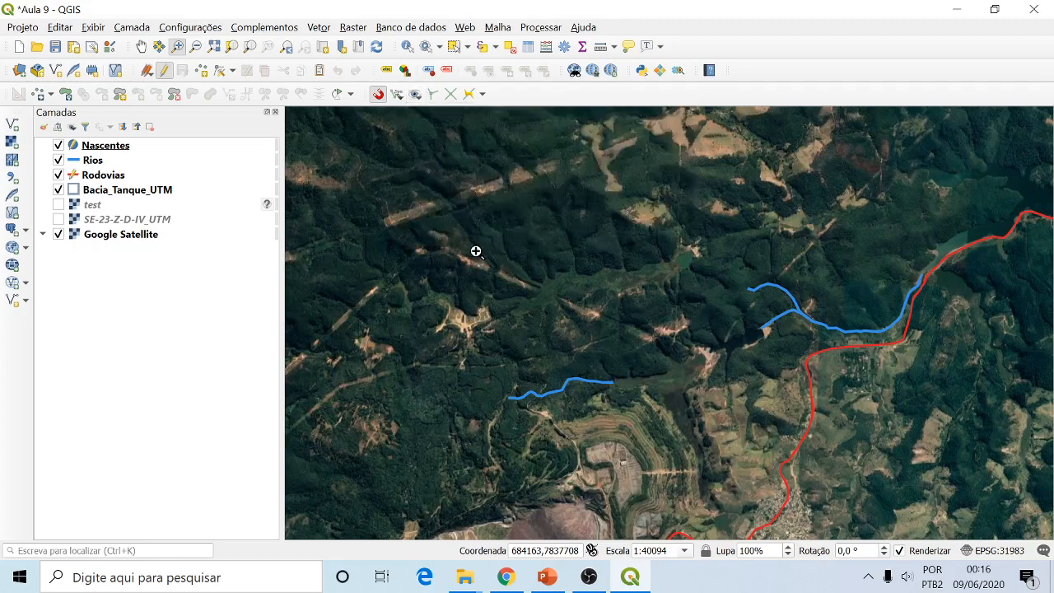
left_click(475, 250)
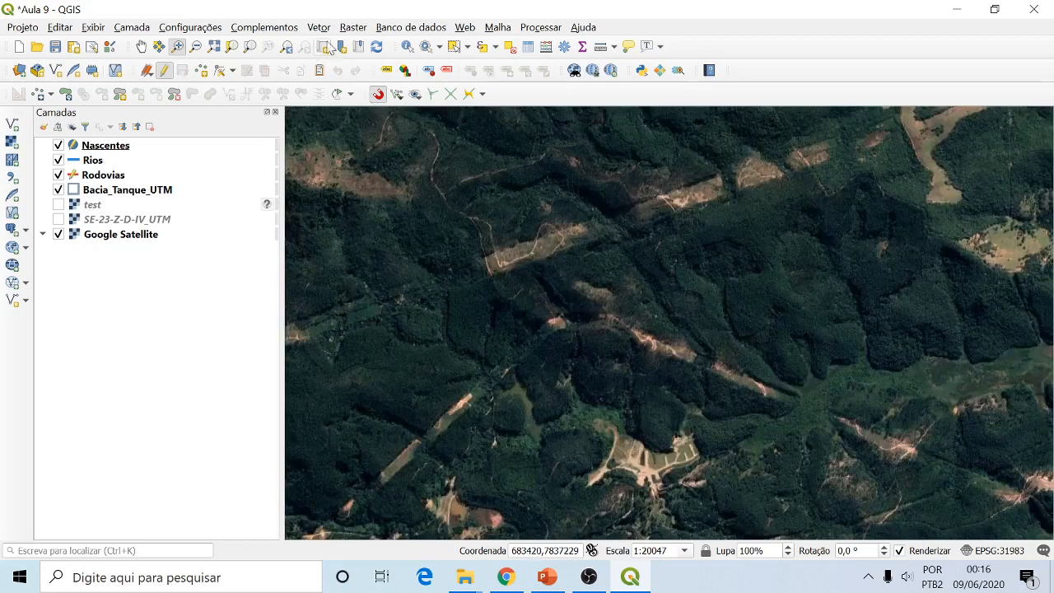
- Add a Nascentes point snapped to the western end of the isolated Rios line, leaving its Codigo attribute empty
left_click(286, 47)
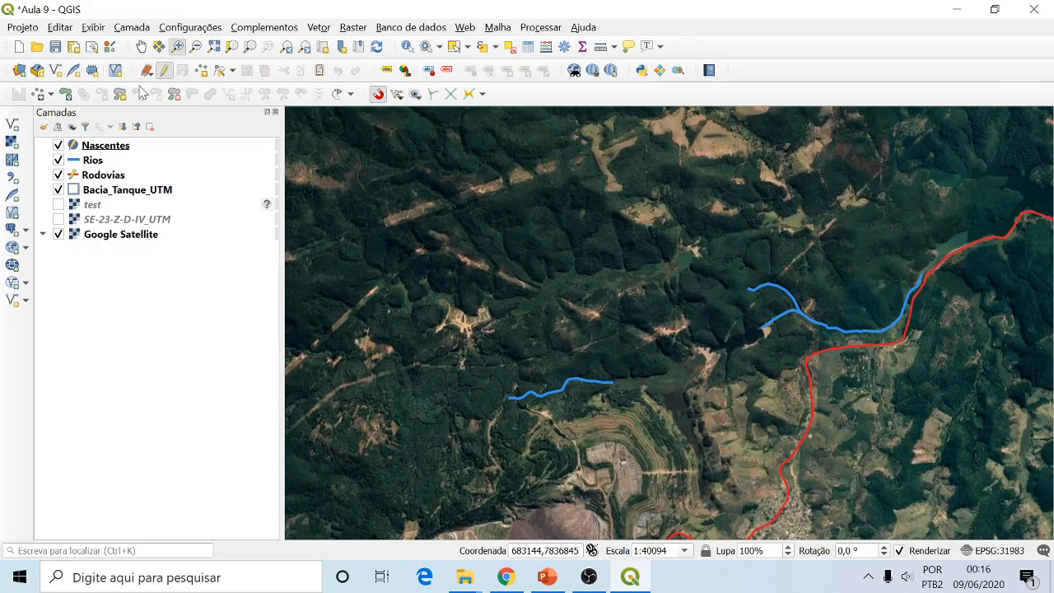
left_click(177, 47)
left_click_drag(460, 345, 532, 433)
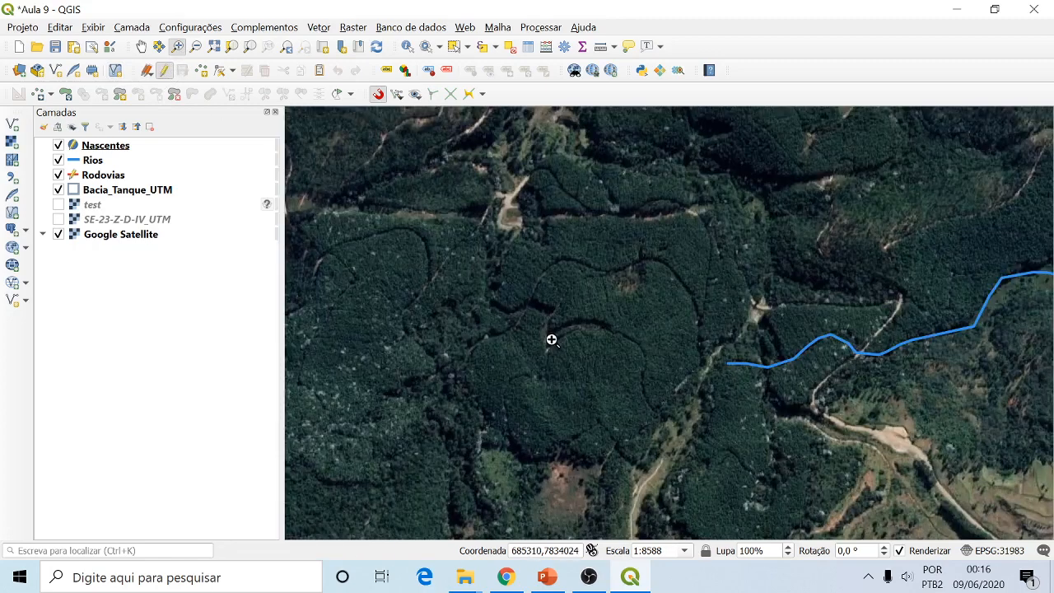
left_click(202, 72)
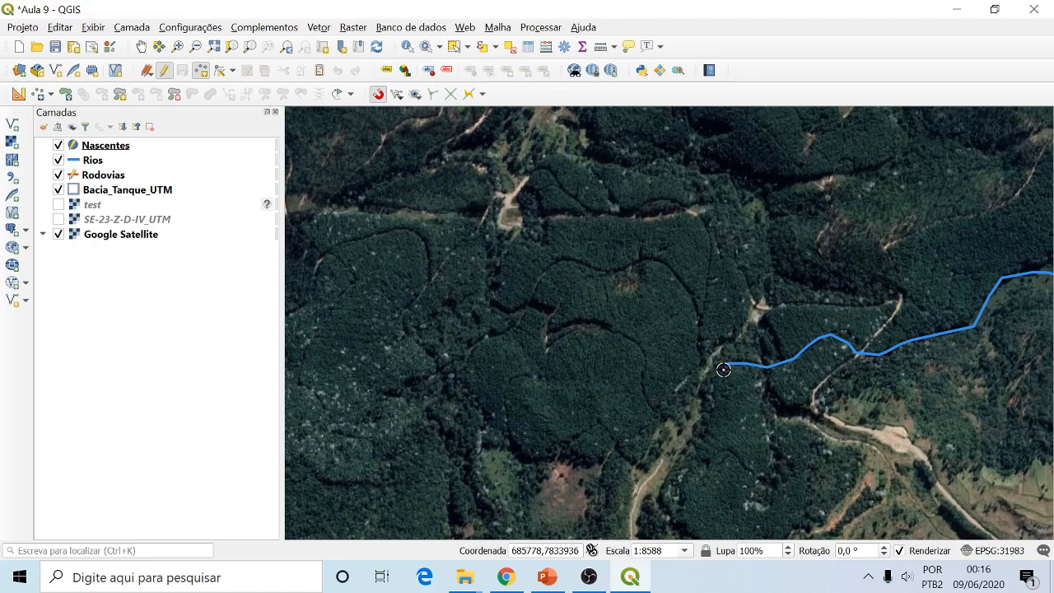
left_click(723, 367)
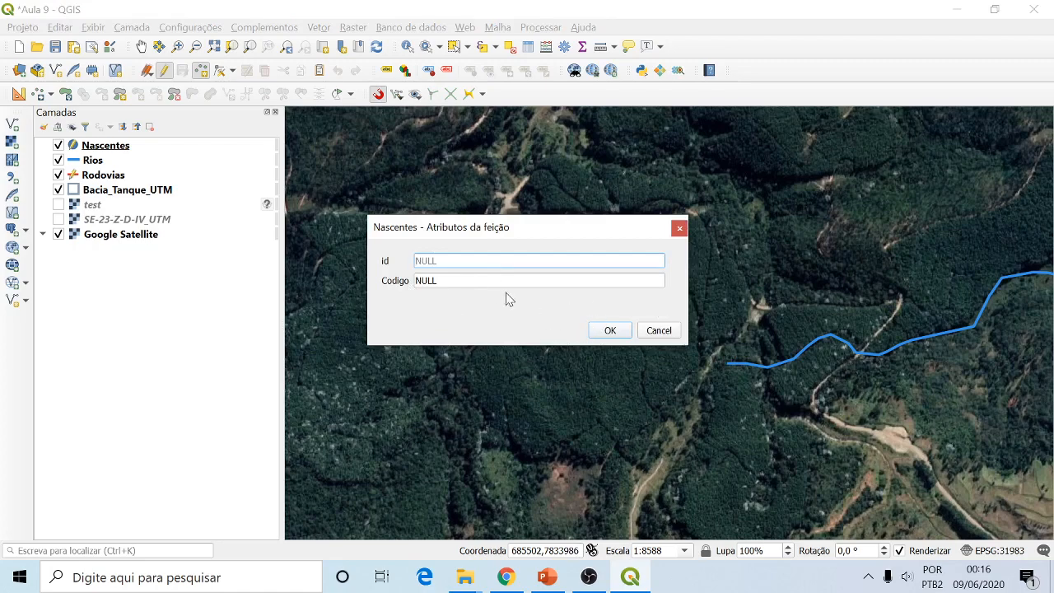
left_click(609, 330)
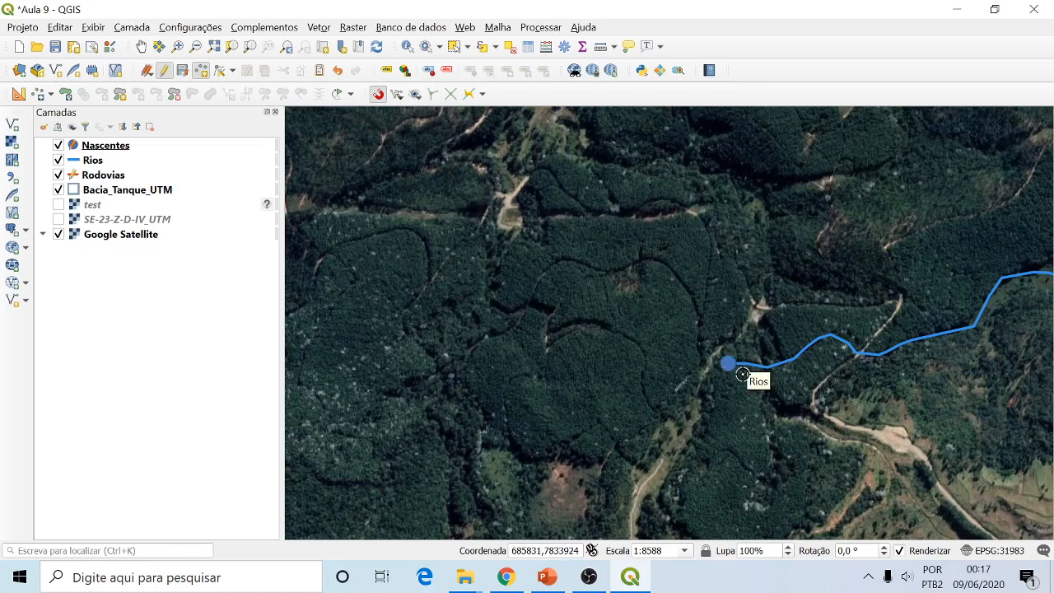
- Inspect the new spring point at close range to check its alignment with the end of the Rios line
scroll(737, 362, "up", 2)
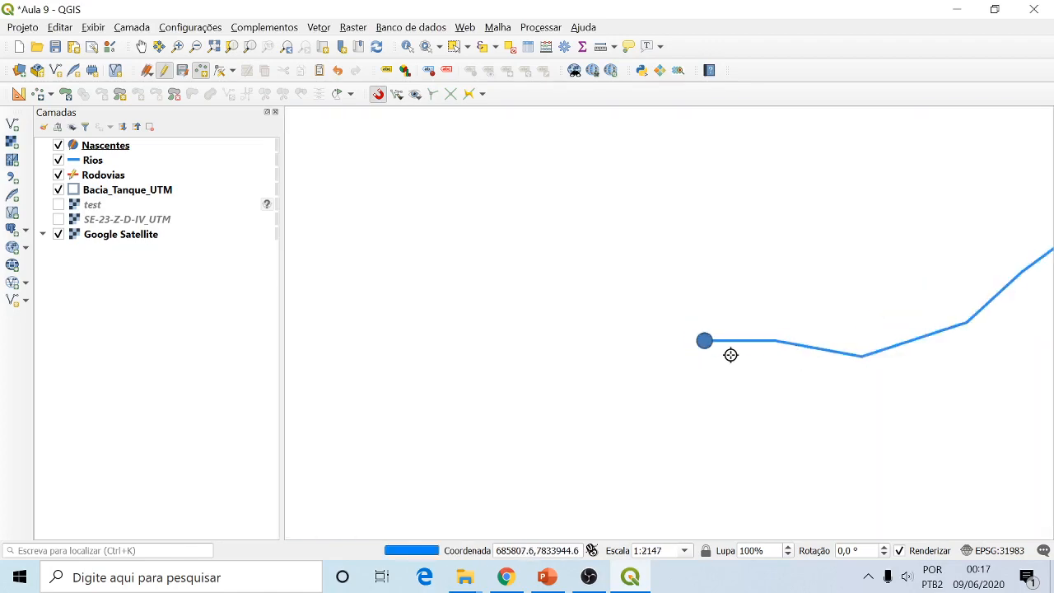
scroll(730, 352, "up", 2)
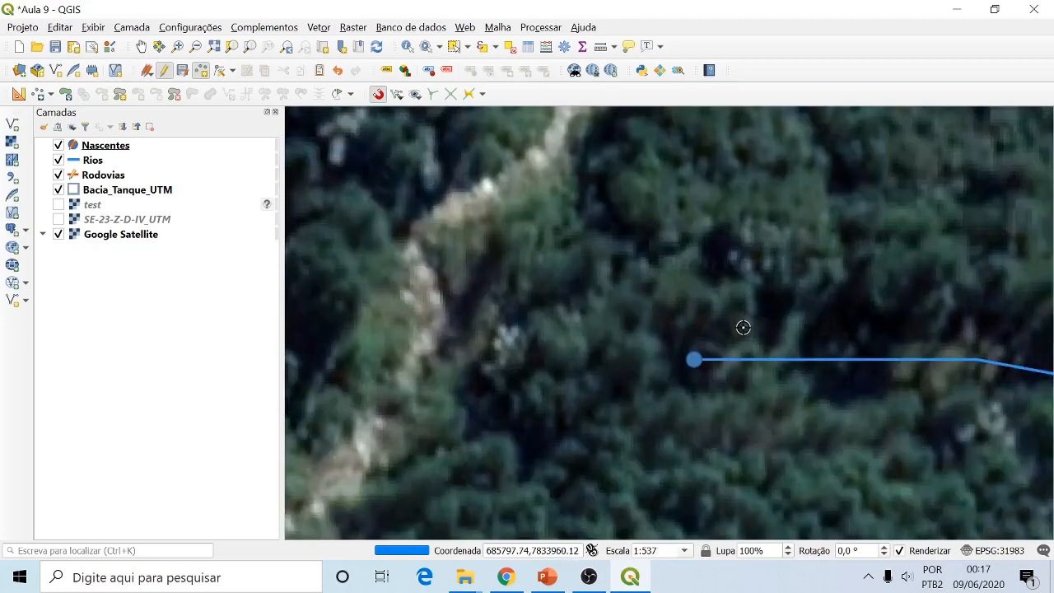
scroll(736, 353, "up", 2)
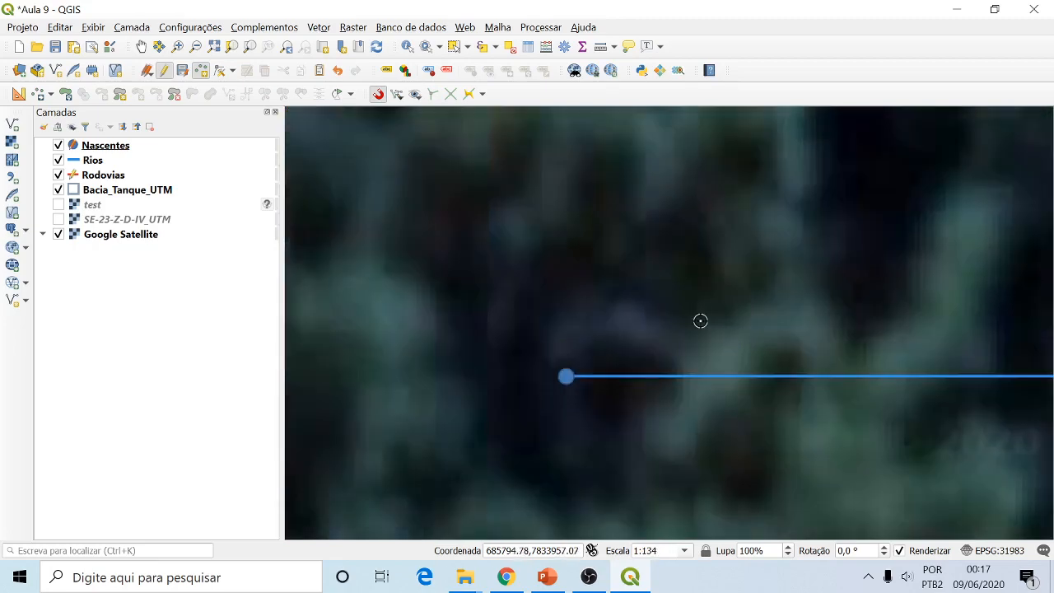
scroll(720, 317, "down", 2)
scroll(672, 288, "down", 2)
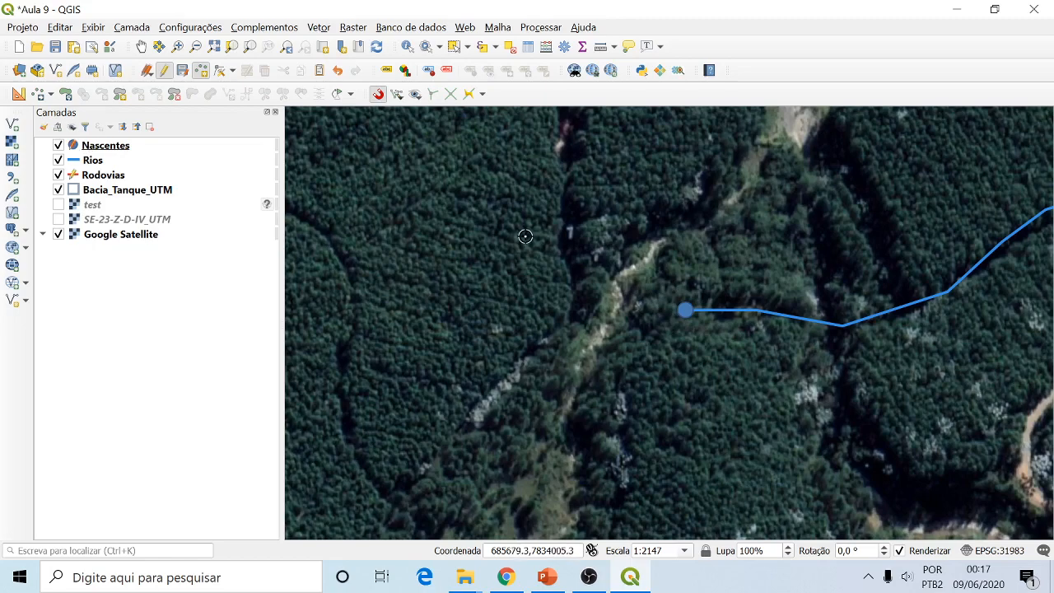
- Add a second Nascentes point slightly west of the upper Rios branch's starting end, leaving its attributes empty
scroll(506, 241, "down", 1)
scroll(494, 232, "down", 2)
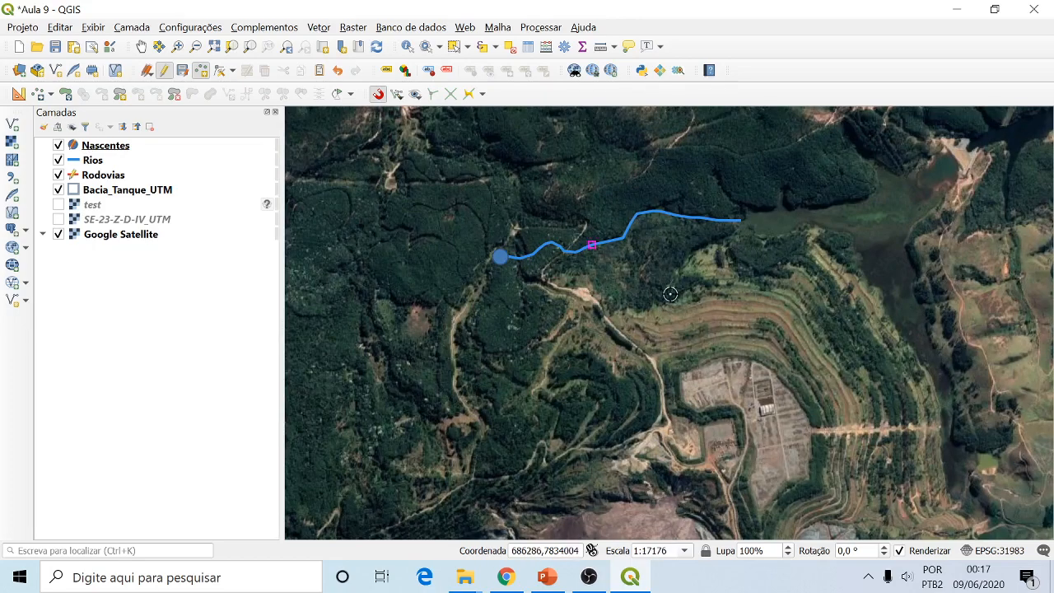
left_click(142, 46)
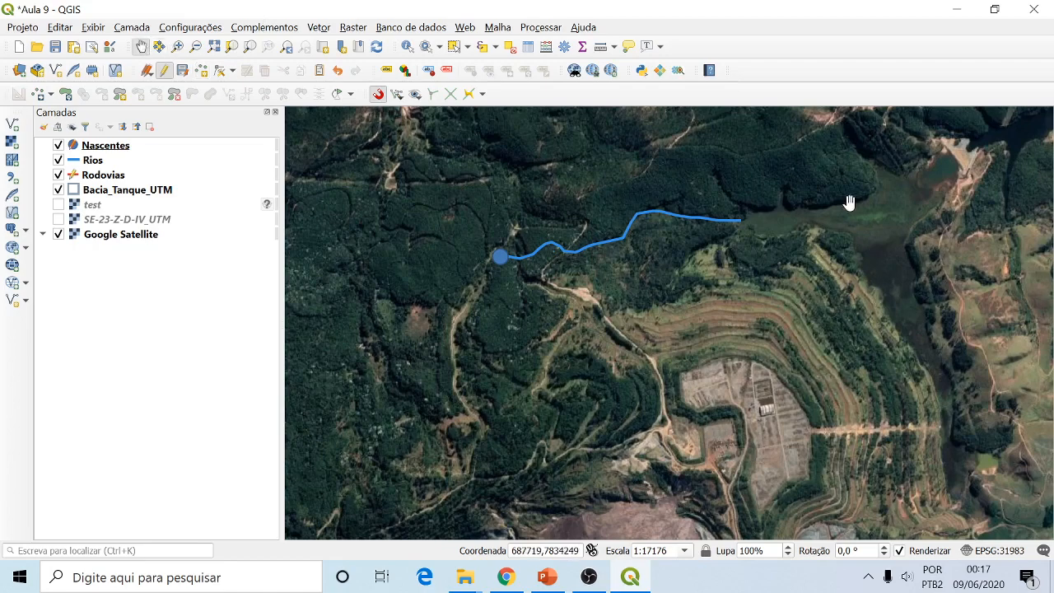
left_click_drag(849, 202, 739, 414)
left_click_drag(941, 237, 623, 381)
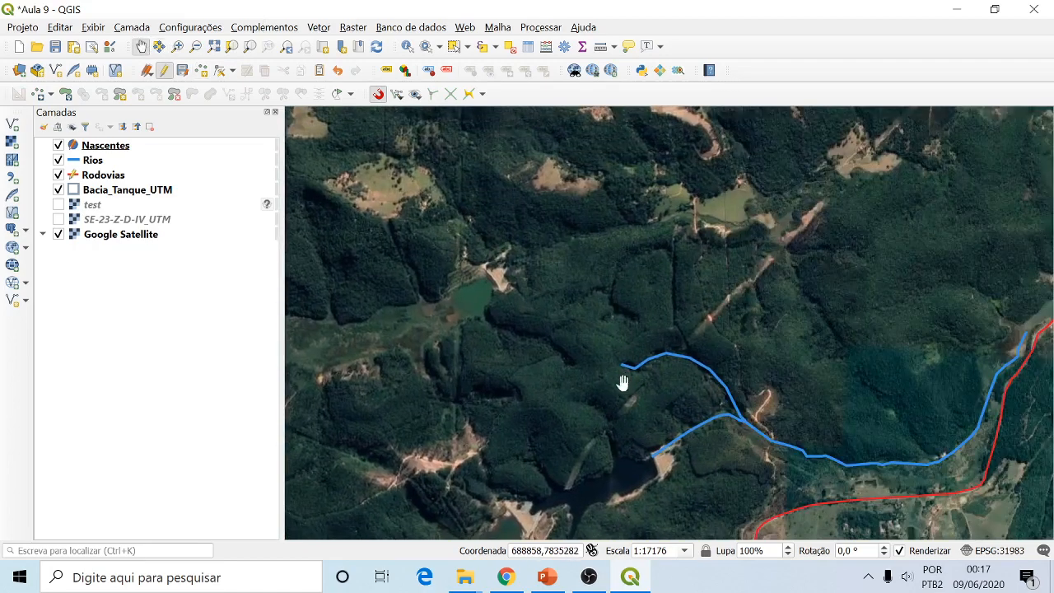
scroll(642, 387, "down", 1)
scroll(639, 384, "up", 2)
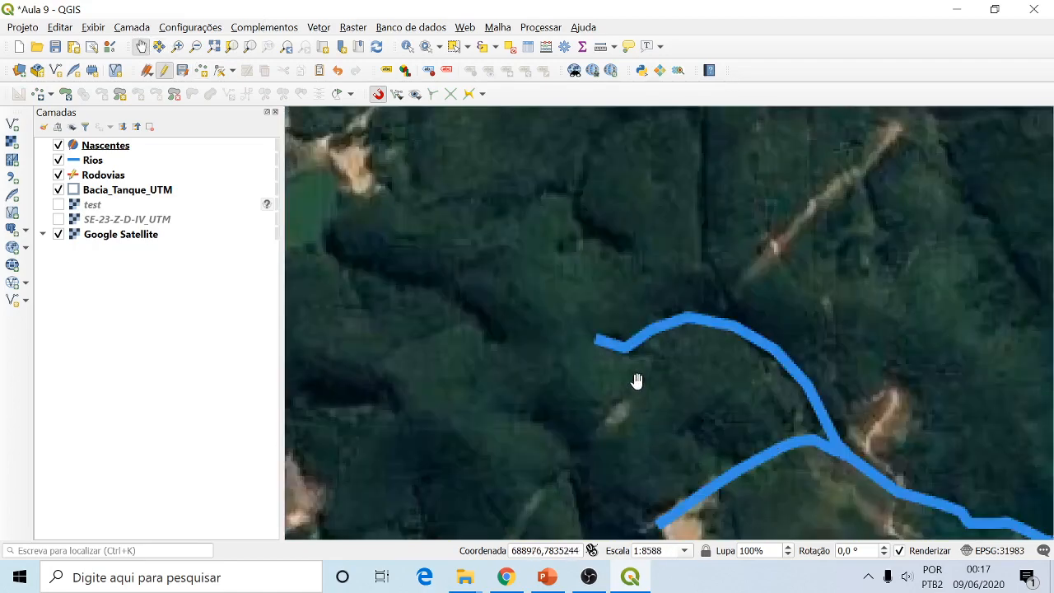
left_click(377, 95)
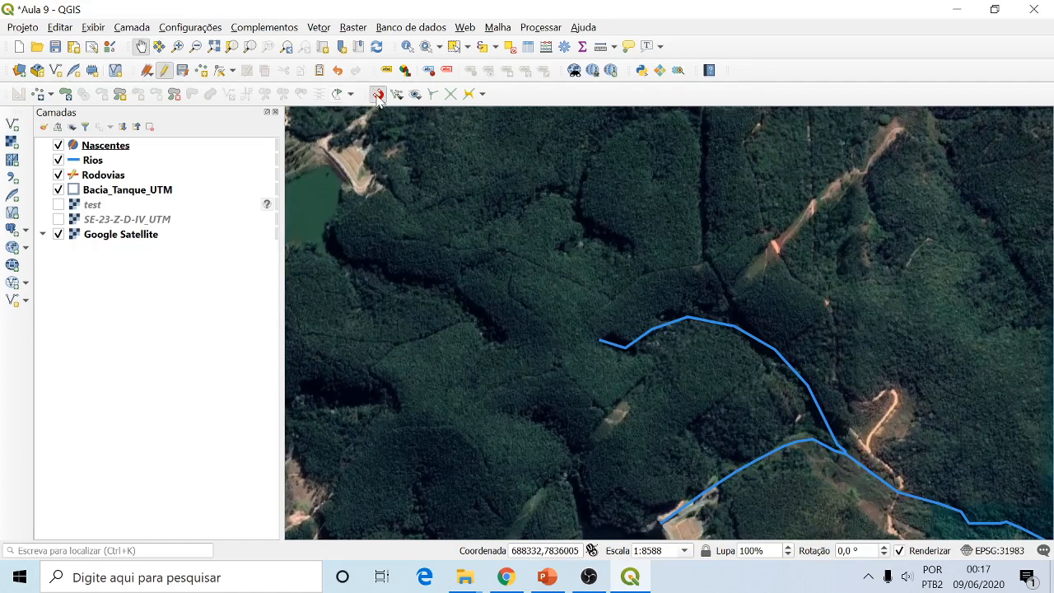
scroll(659, 363, "up", 1)
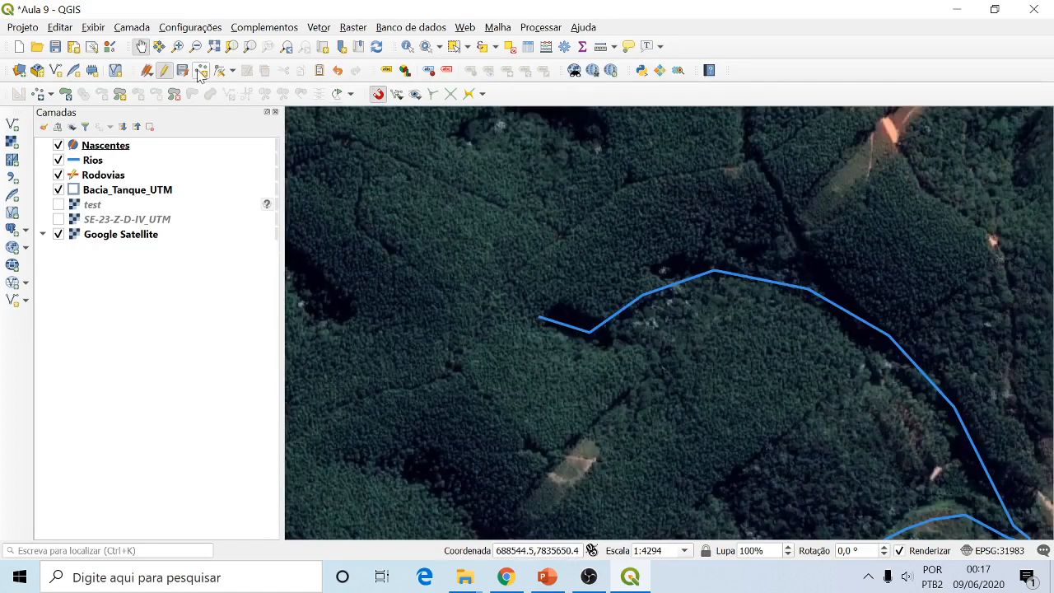
left_click(200, 71)
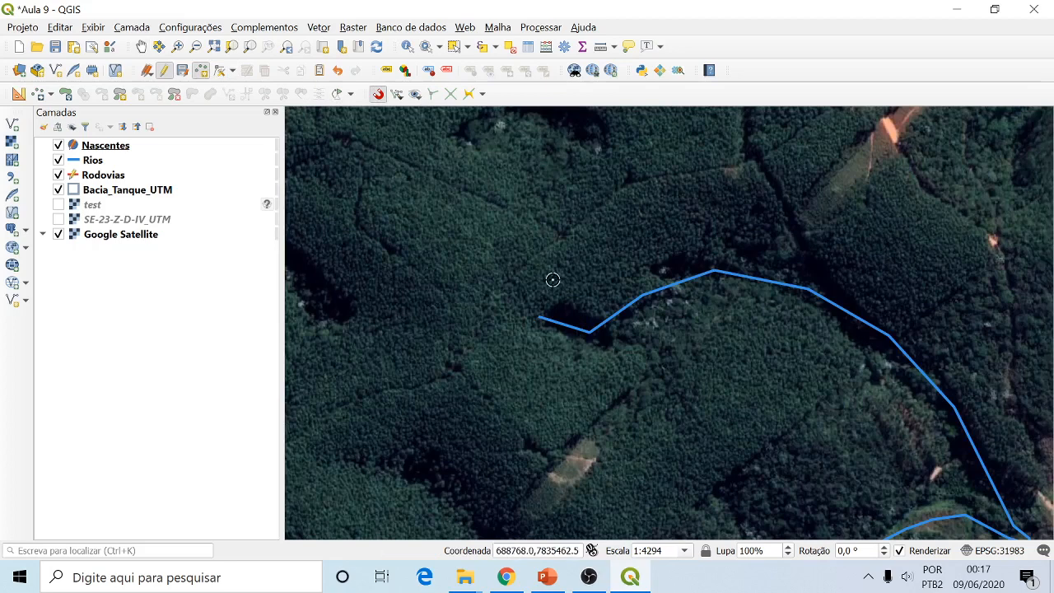
left_click(526, 323)
left_click(609, 330)
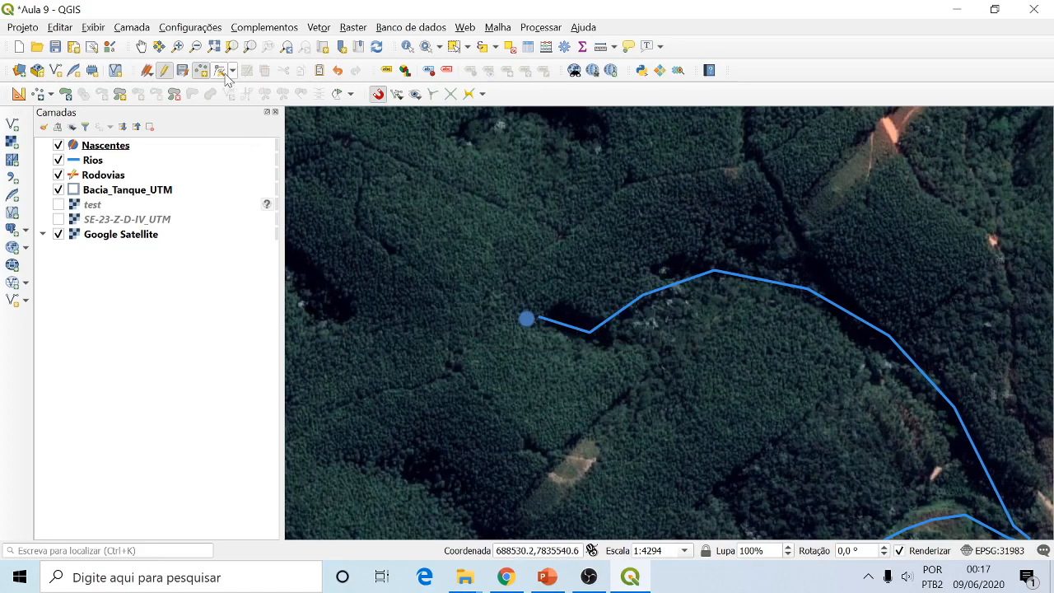
- Move the misplaced spring point onto the starting end of the upper Rios branch with the vertex tool
scroll(541, 306, "up", 1)
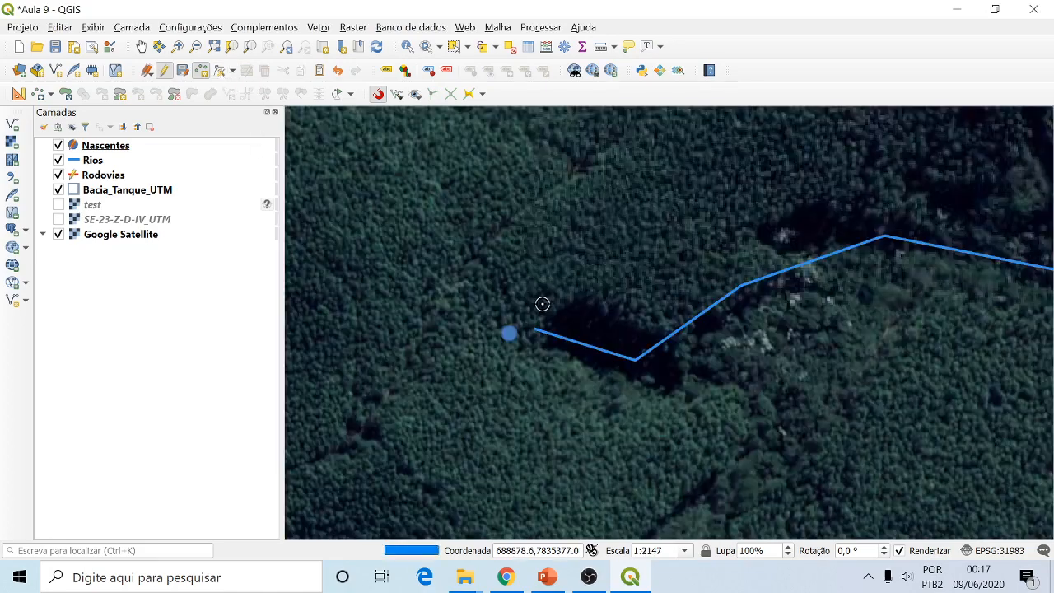
scroll(541, 306, "up", 1)
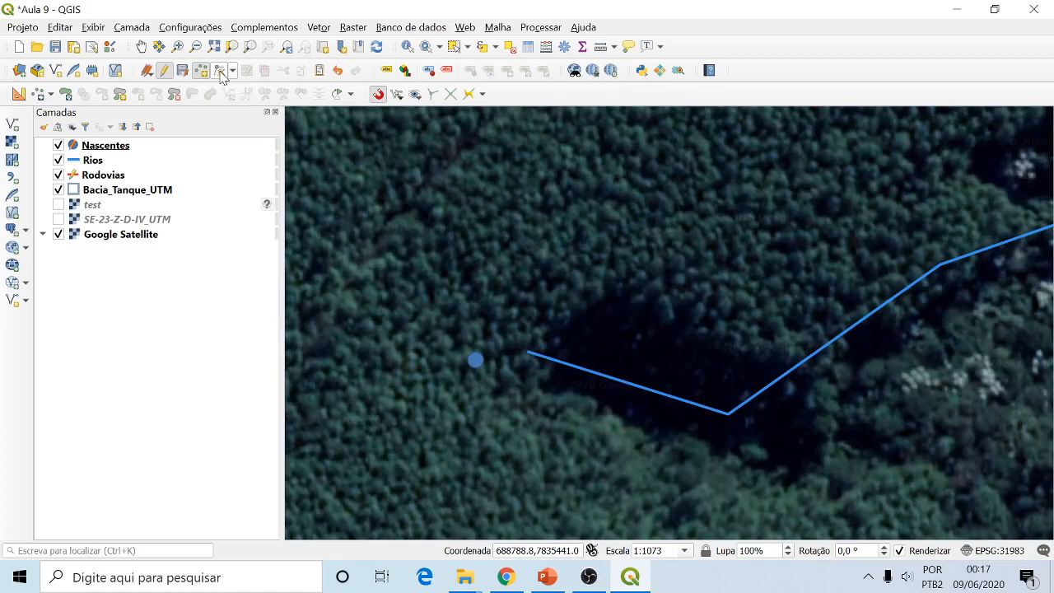
left_click(220, 71)
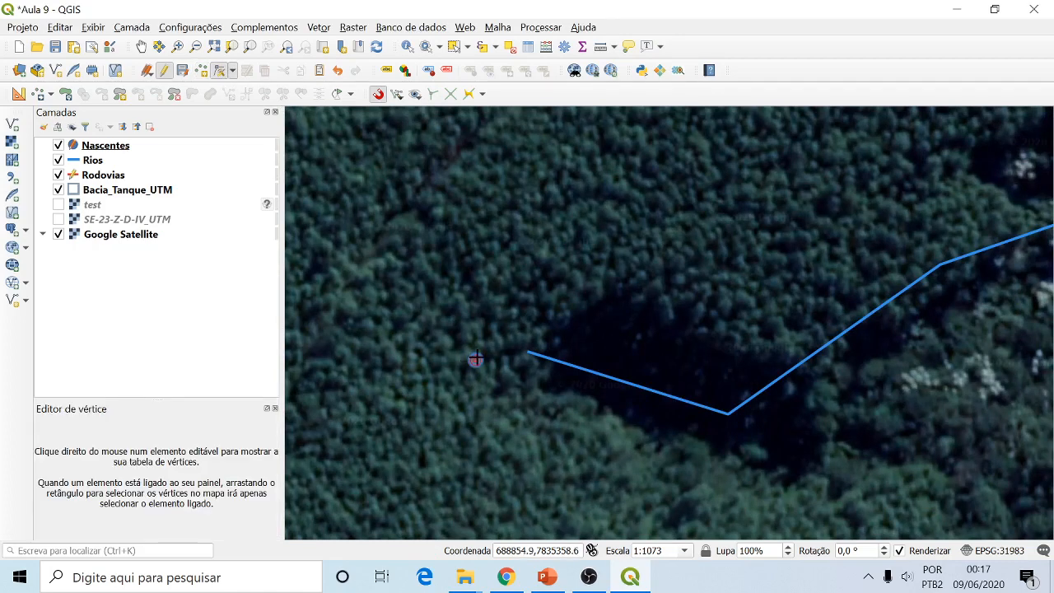
left_click(528, 353)
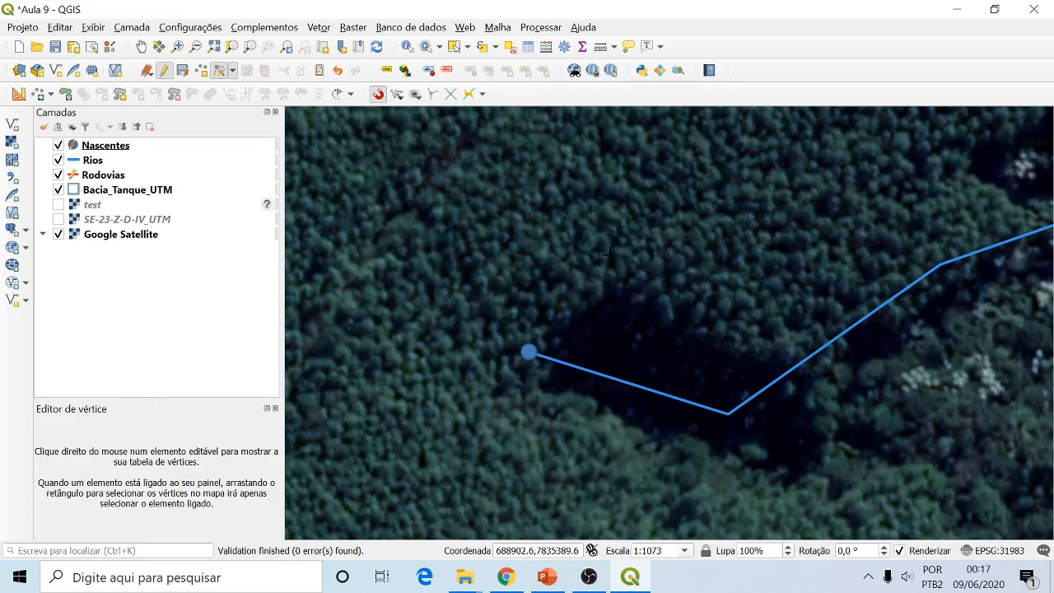
- Review the Nascentes attribute table and add a duplicate point over the spring at the upper Rios branch's end, with empty attributes
scroll(606, 253, "down", 3)
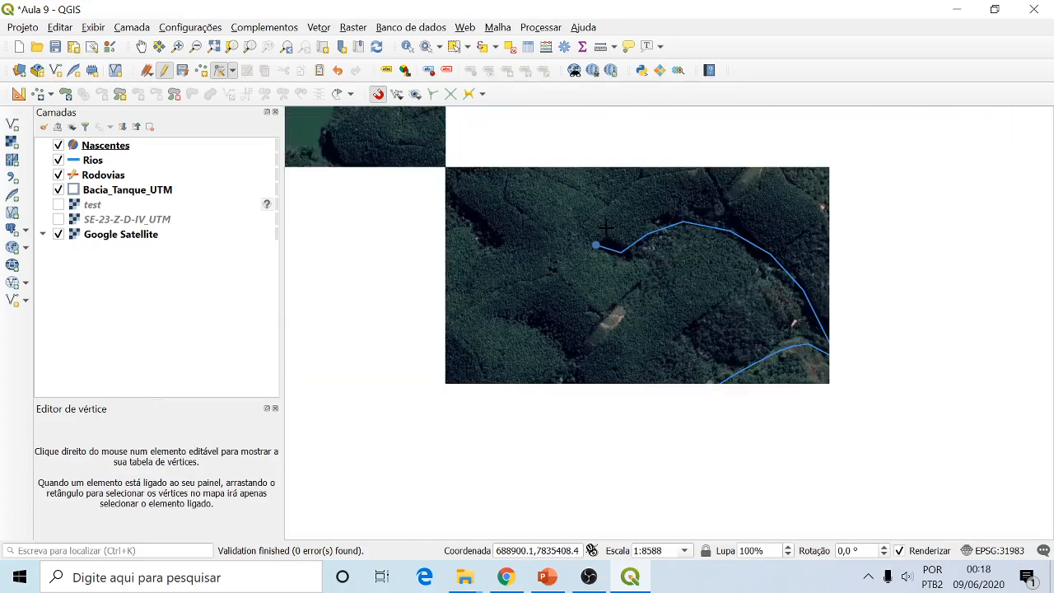
scroll(605, 230, "down", 1)
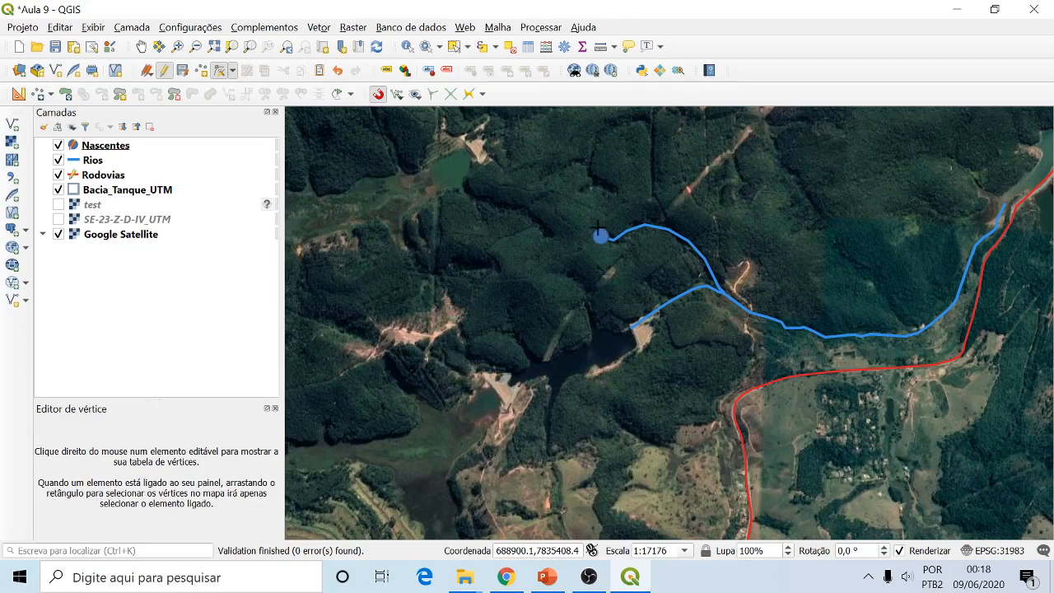
left_click(201, 70)
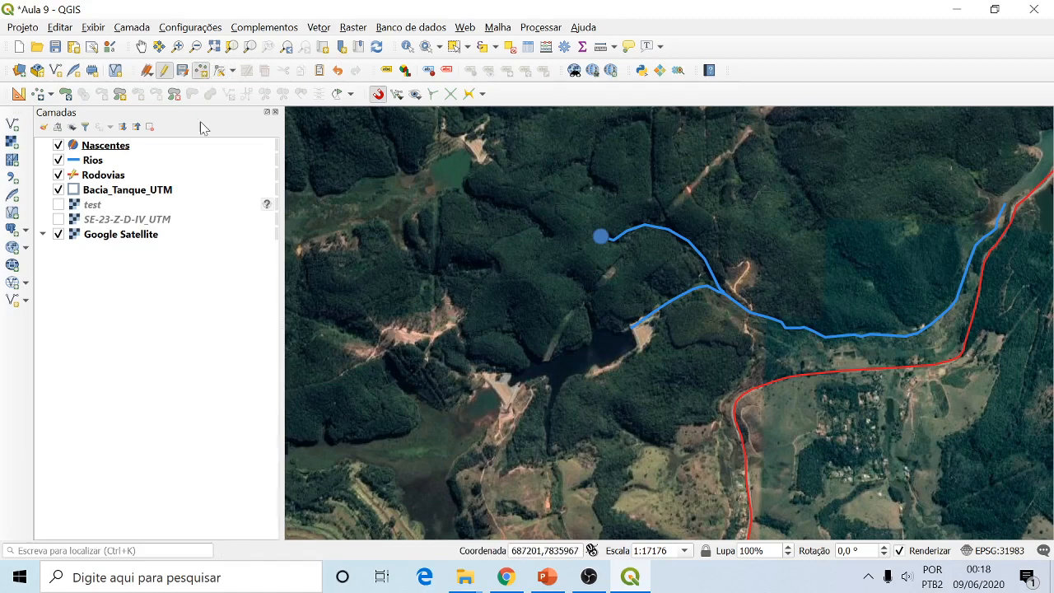
left_click(94, 148)
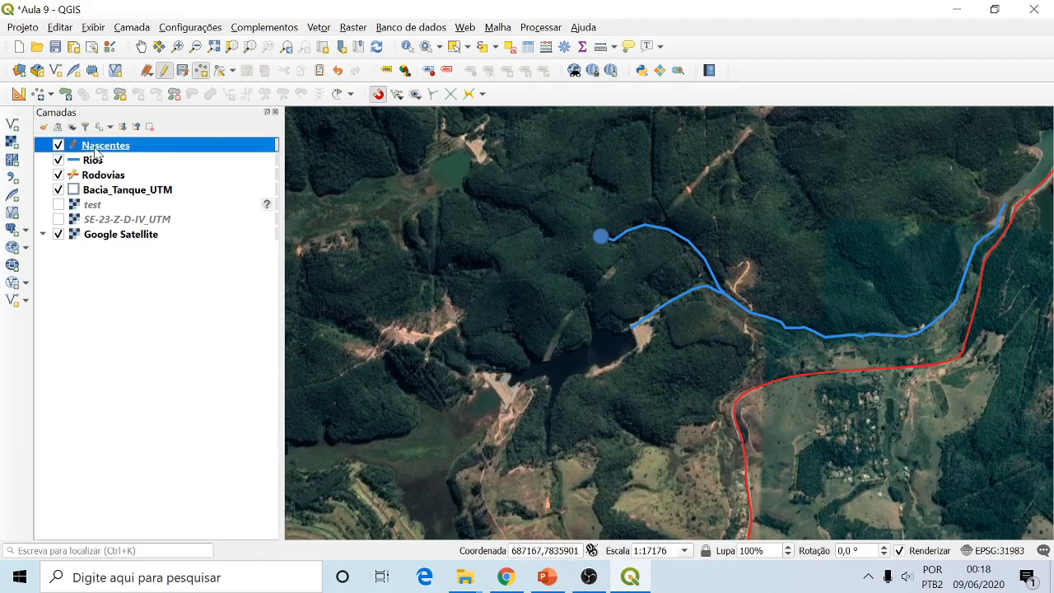
right_click(96, 150)
left_click(166, 303)
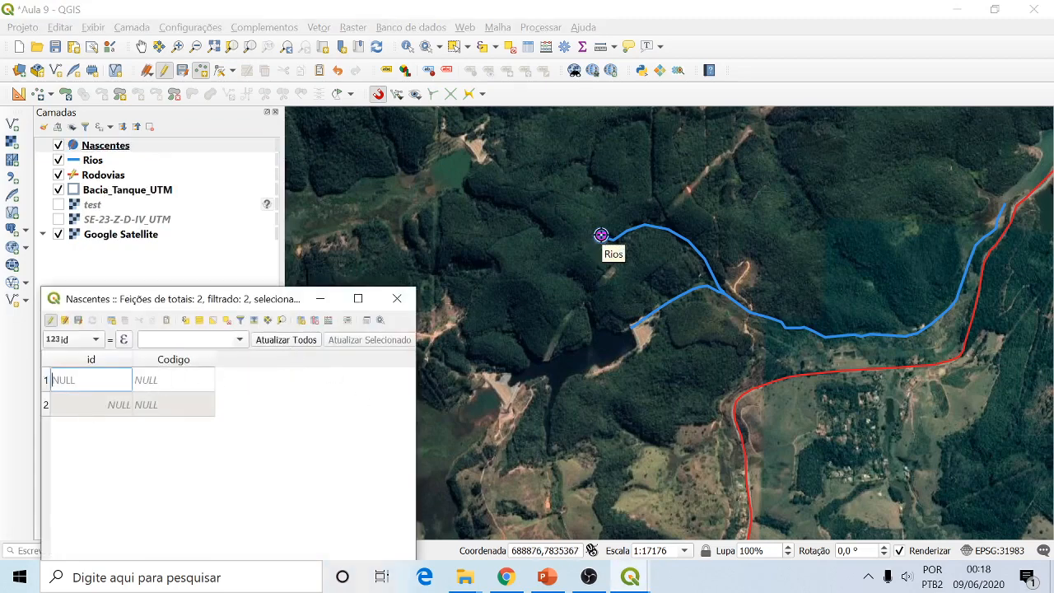
left_click(601, 235)
left_click(607, 329)
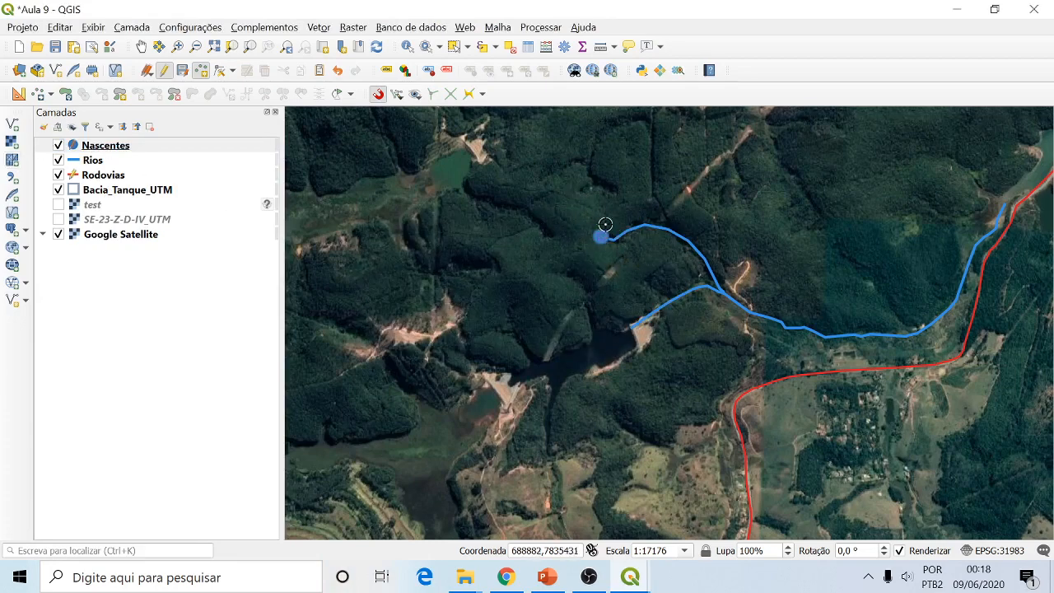
- Reopen the Nascentes attribute table and select its rows one by one to identify the overlapping spring points on the map
right_click(110, 145)
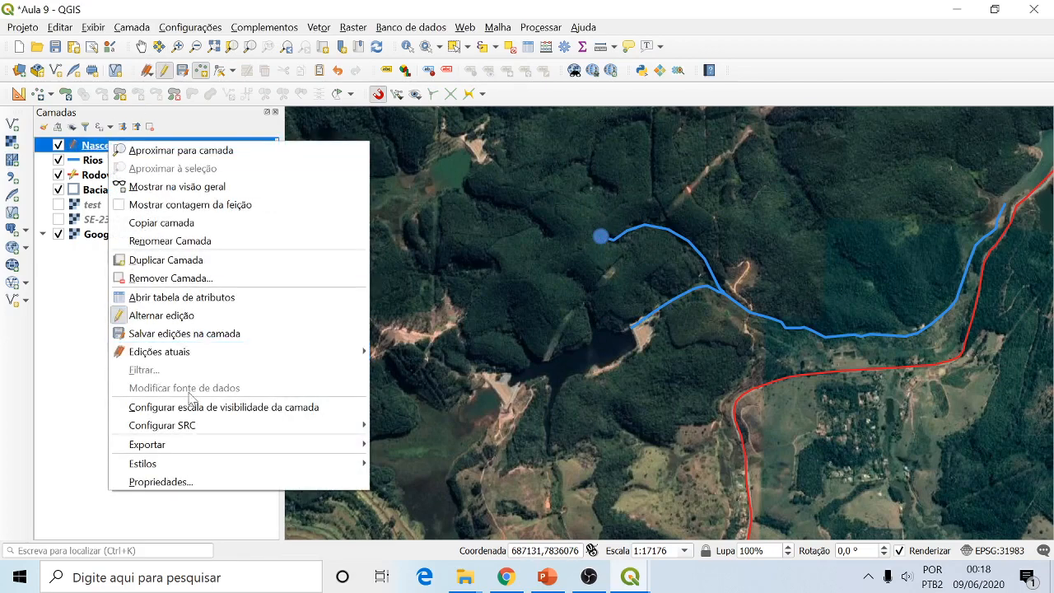
left_click(191, 298)
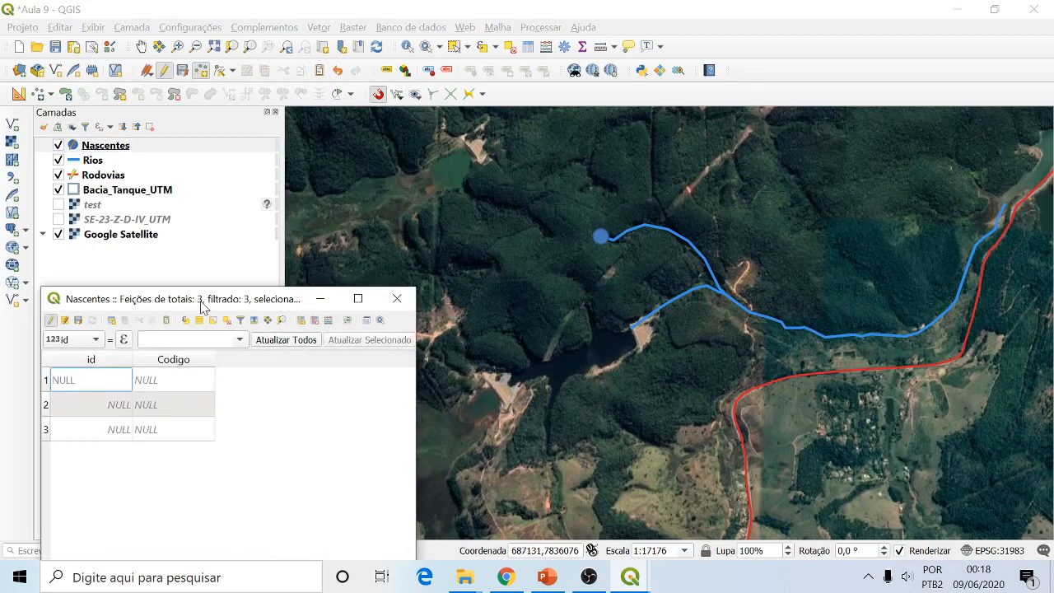
left_click_drag(202, 301, 237, 203)
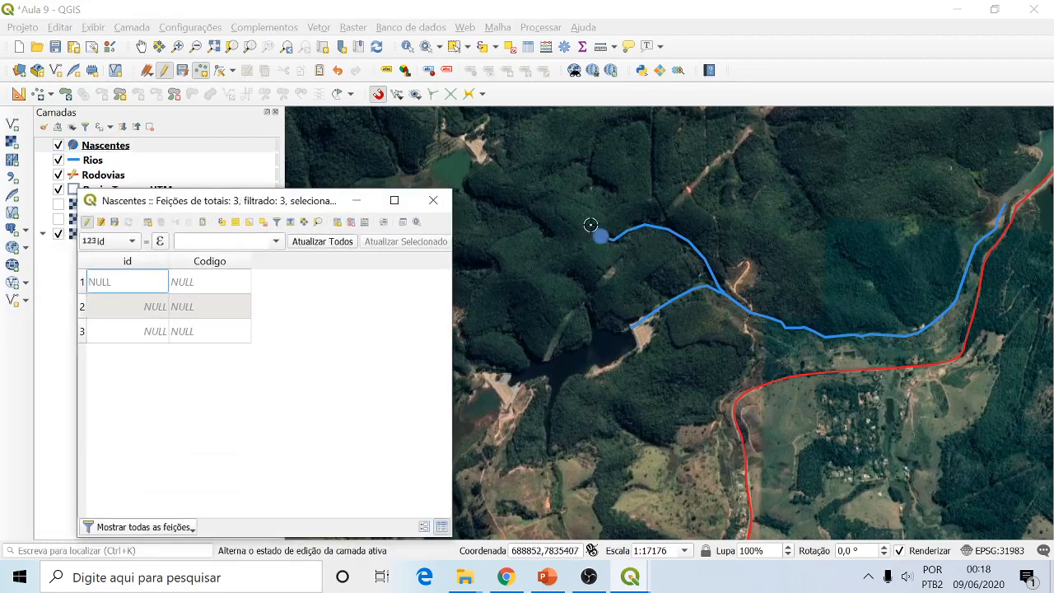
left_click(83, 285)
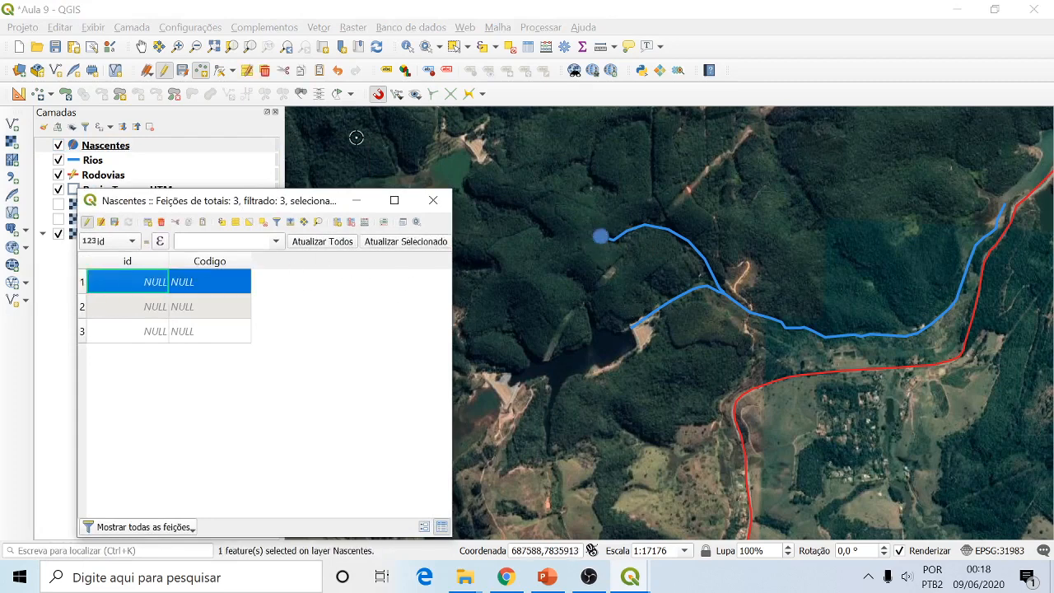
left_click(83, 312)
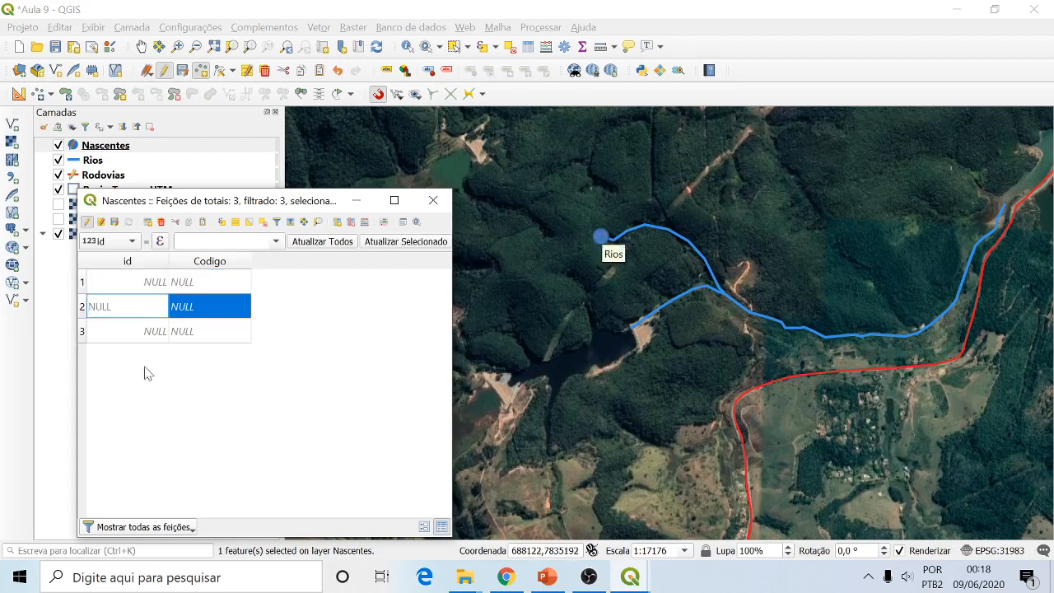
left_click(84, 333)
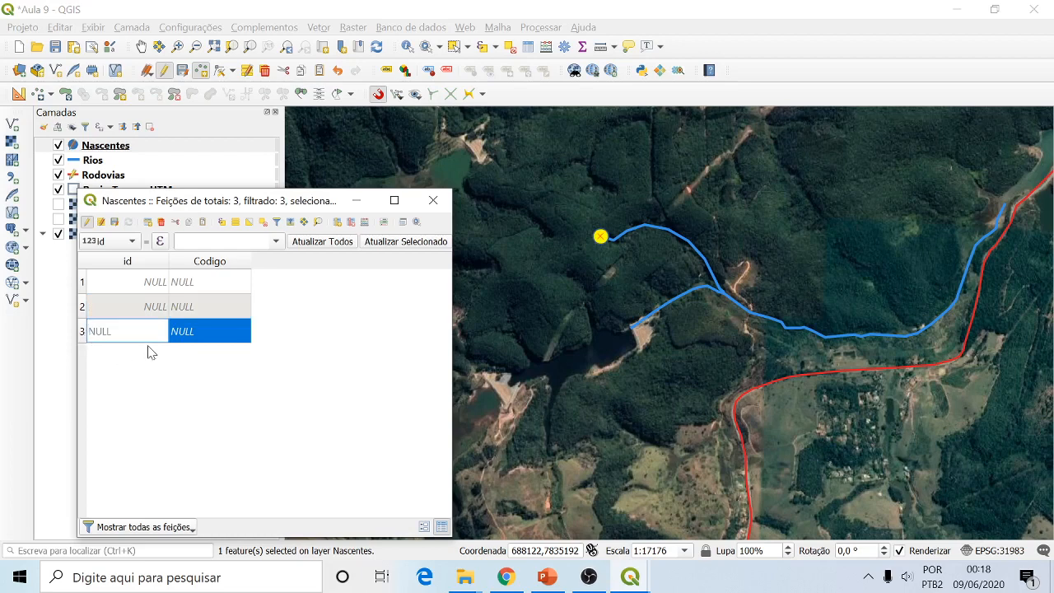
left_click(83, 309)
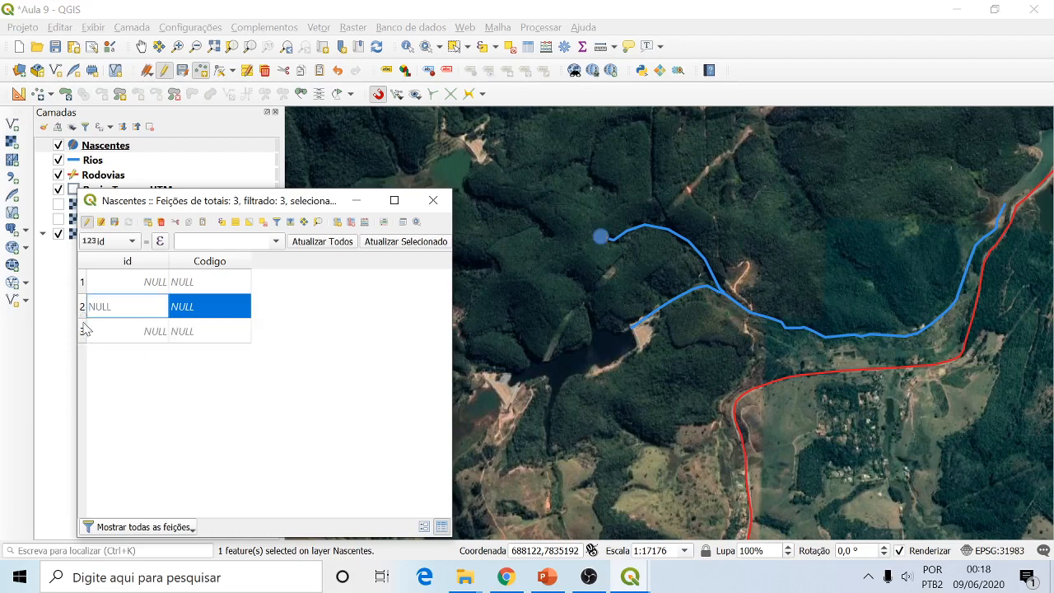
left_click(83, 330)
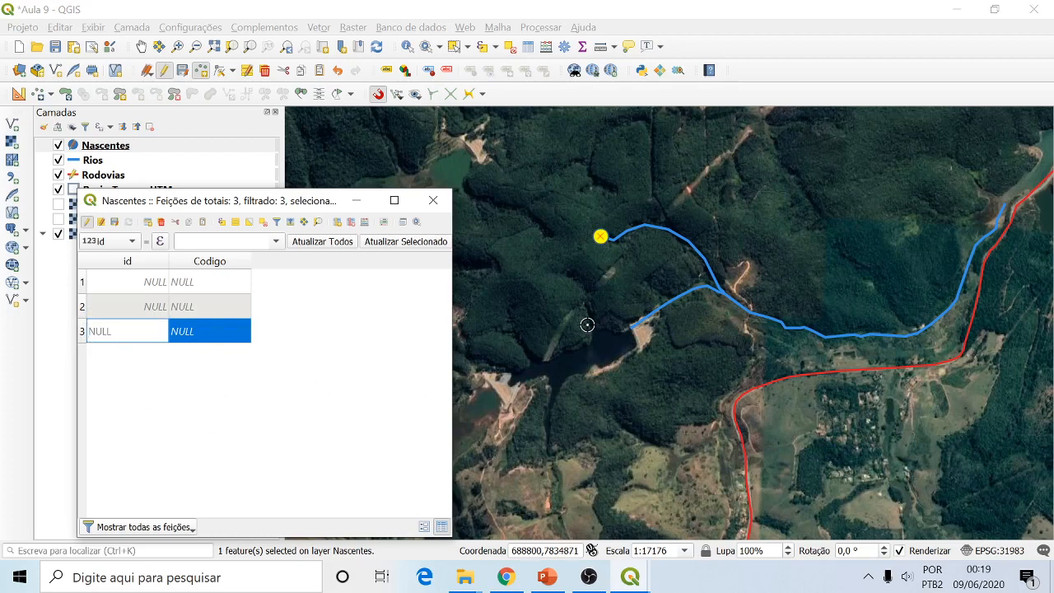
- Delete the duplicate spring in row 3 of the Nascentes attribute table and check row 2's point on the map, leaving nothing selected
left_click(84, 333)
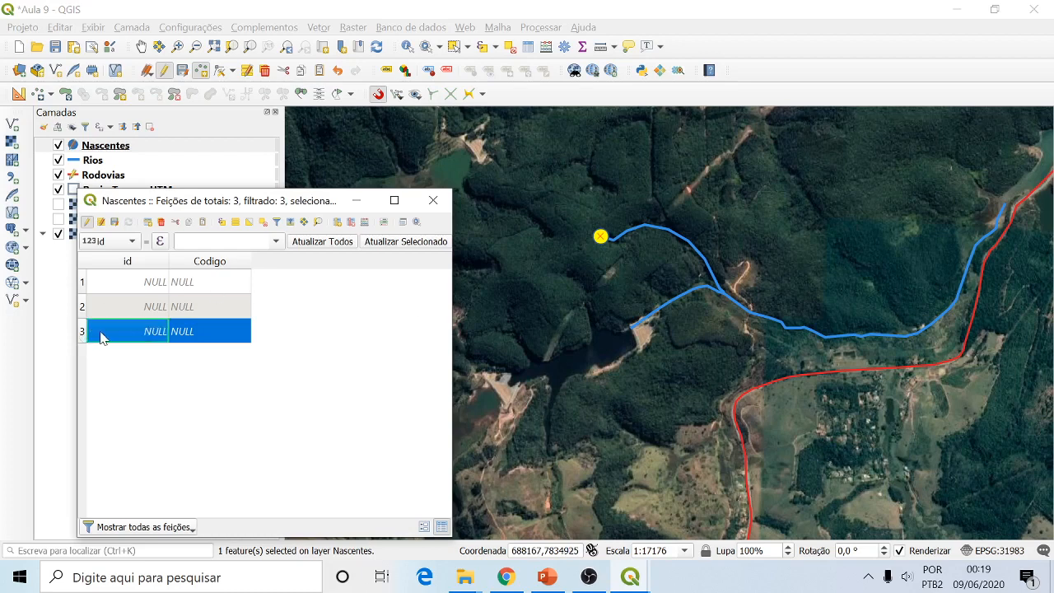
key("Delete")
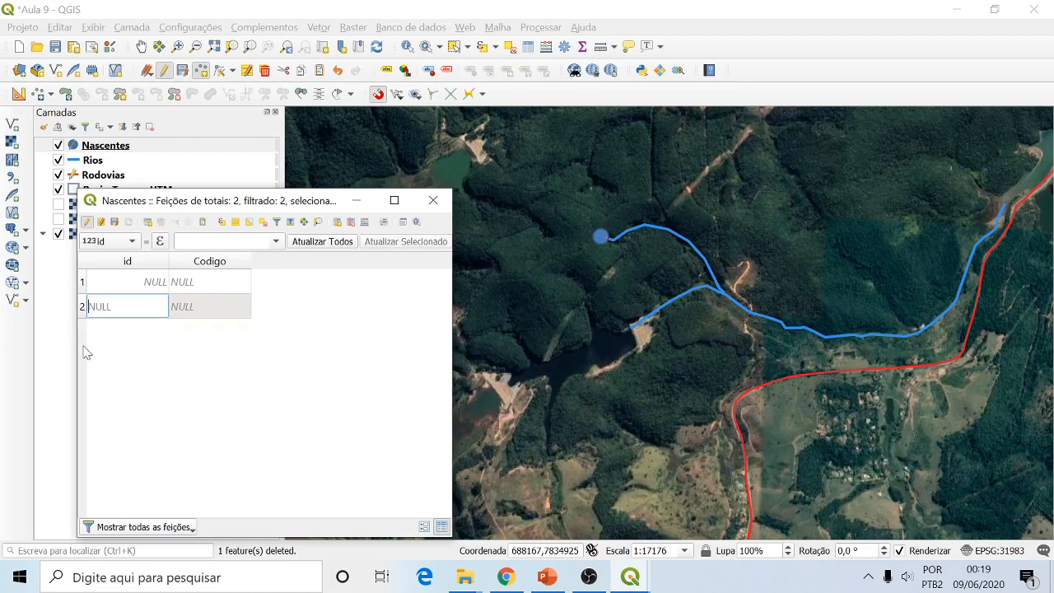
left_click(83, 306)
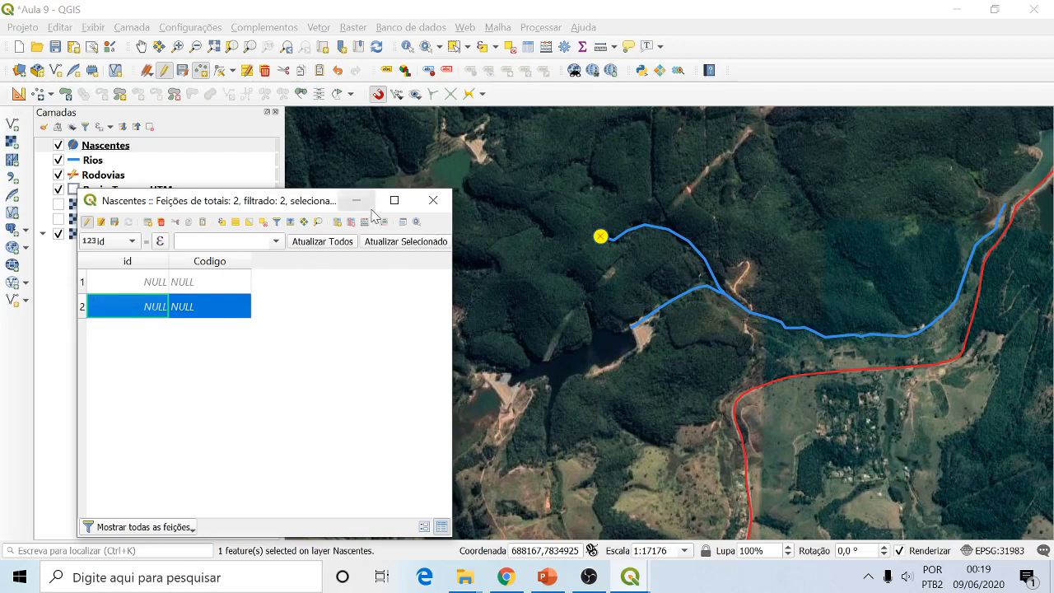
left_click(433, 200)
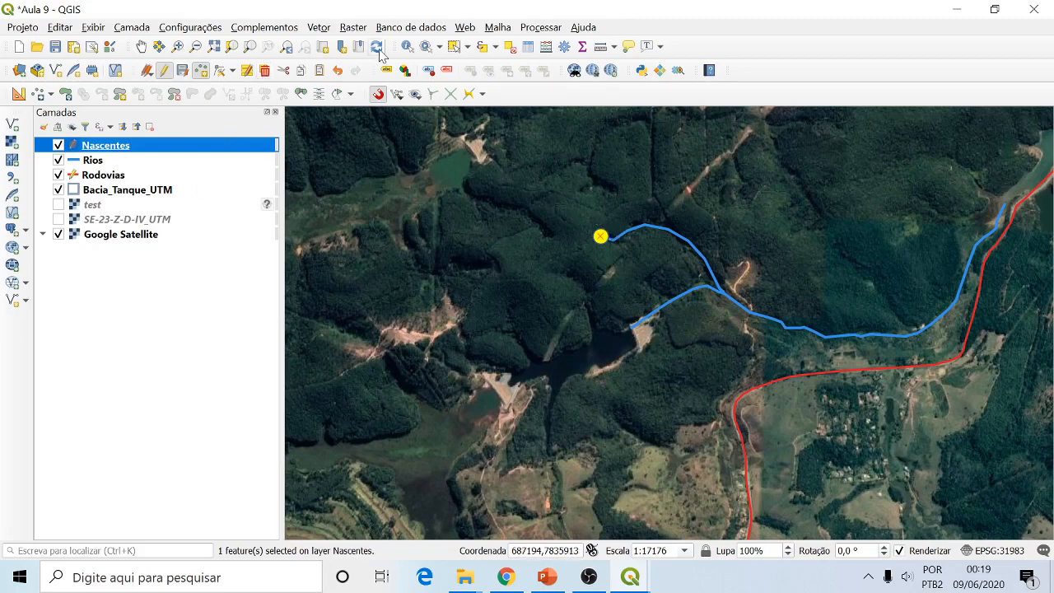
left_click(509, 48)
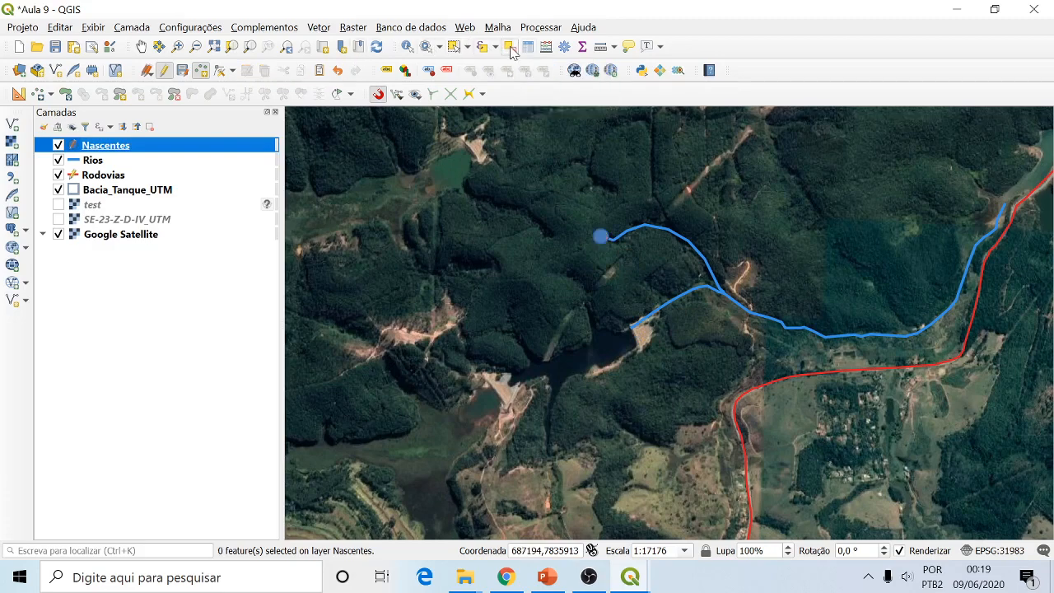
- Save the edits to the Nascentes layer and end its editing session
left_click(183, 73)
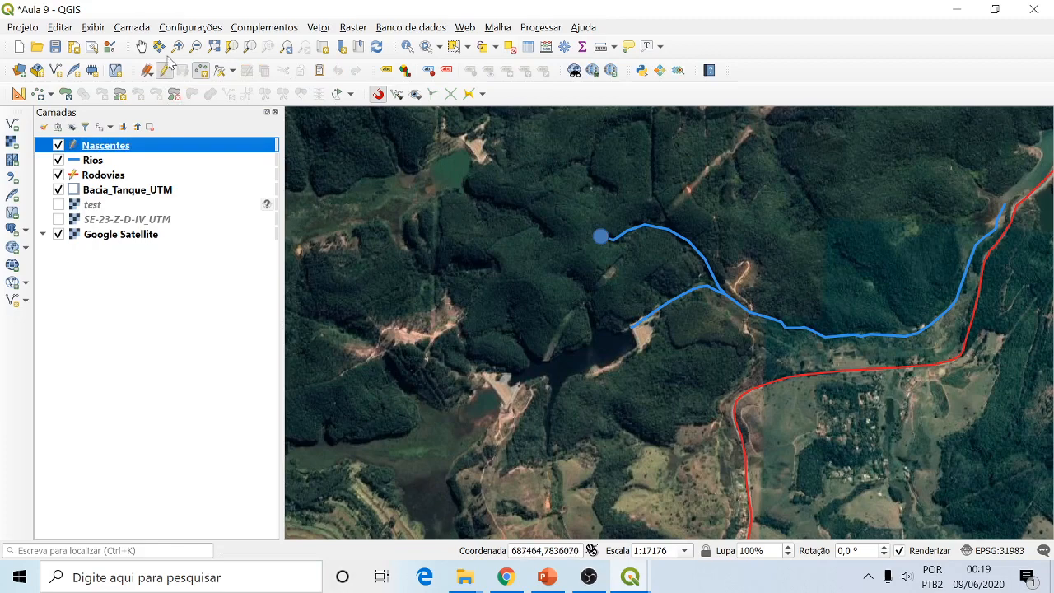
left_click(163, 71)
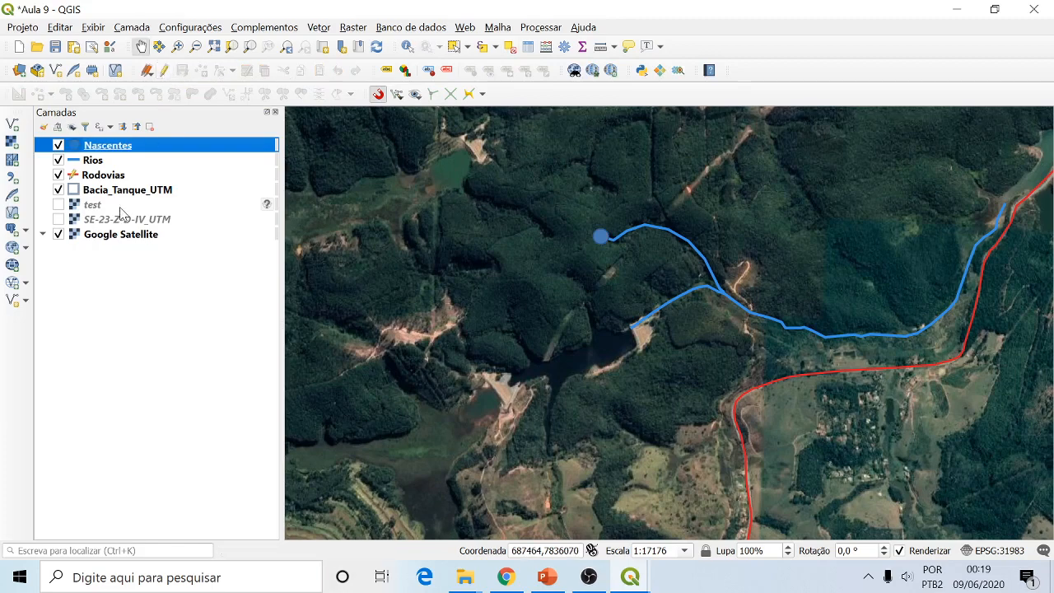
scroll(675, 298, "up", 1)
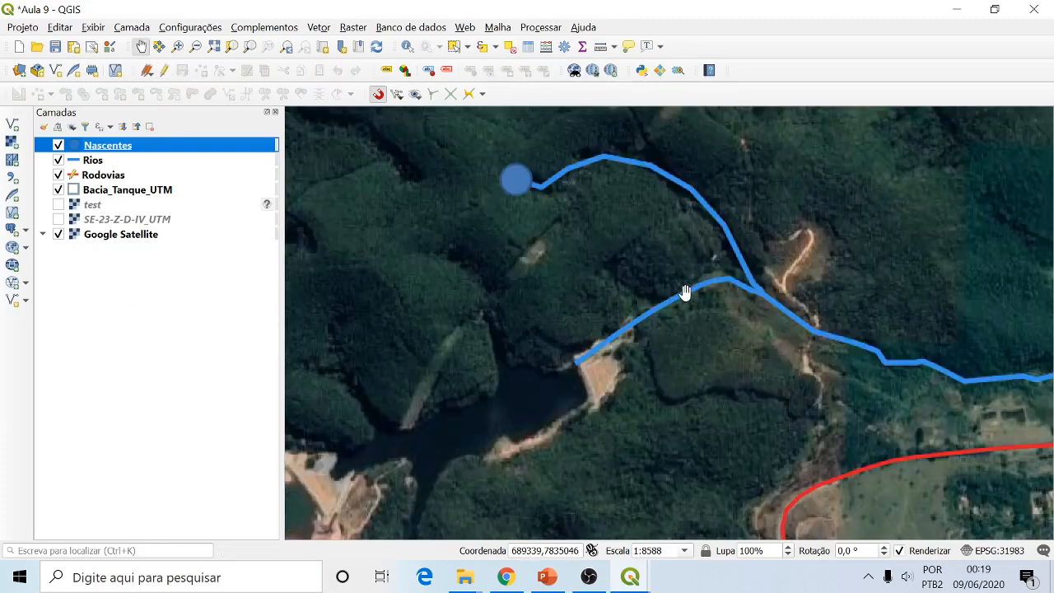
scroll(684, 291, "down", 3)
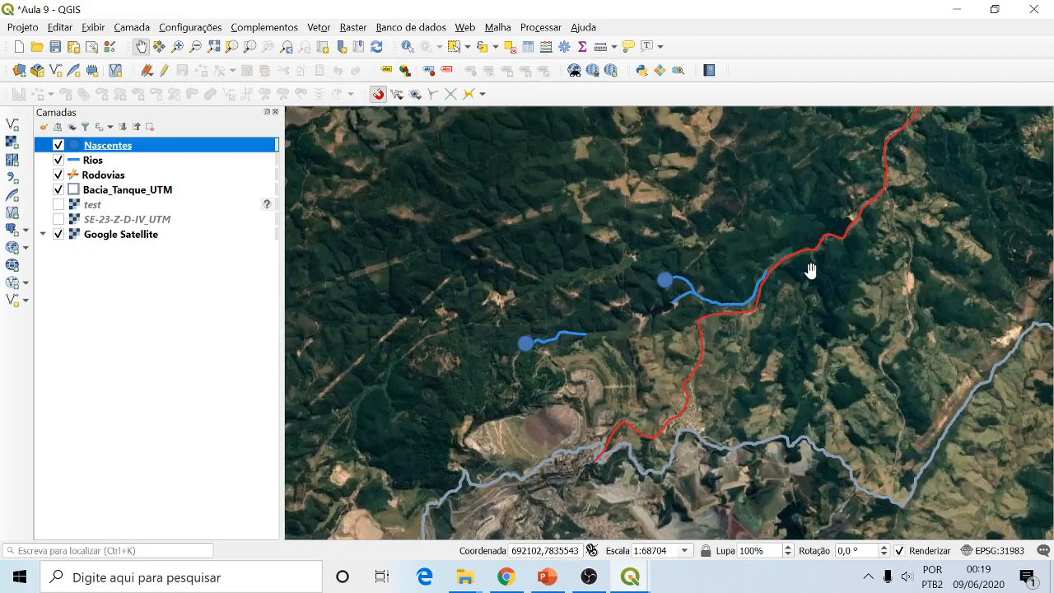